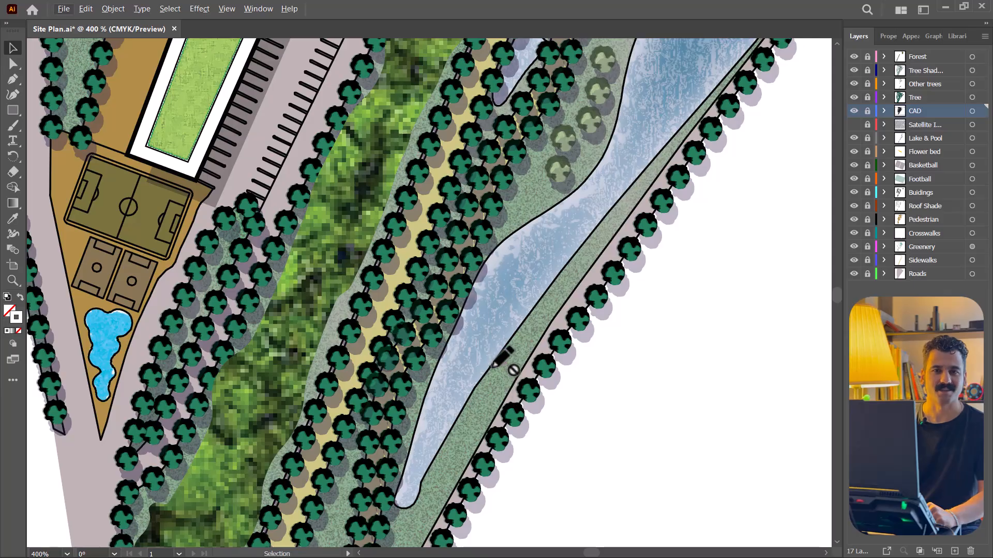
# - Create a new layer directly above the CAD layer and name it White Lines
pyautogui.scroll(2, 259, 214)
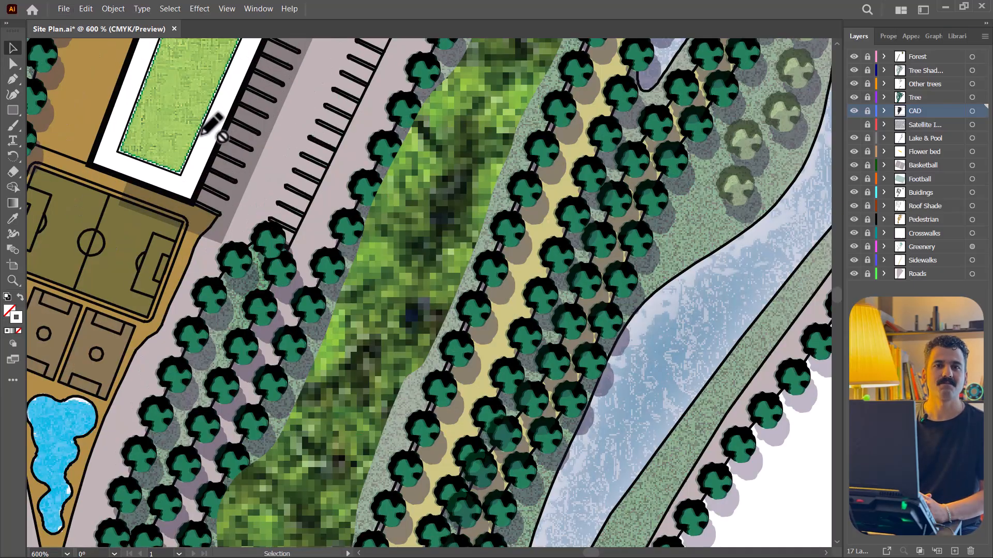
pyautogui.scroll(-3, 228, 256)
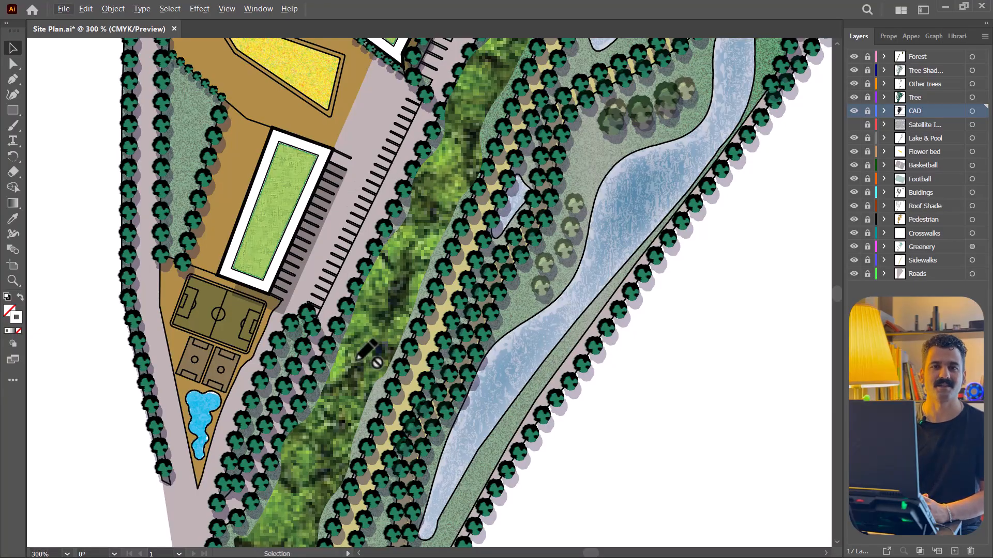
pyautogui.scroll(-4, 372, 350)
pyautogui.scroll(2, 403, 166)
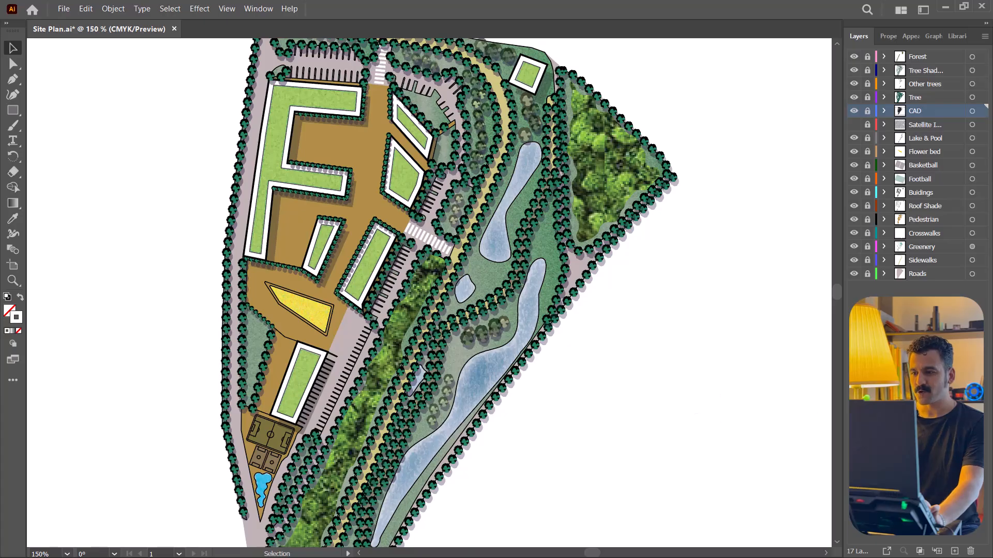
pyautogui.click(954, 551)
pyautogui.doubleClick(934, 111)
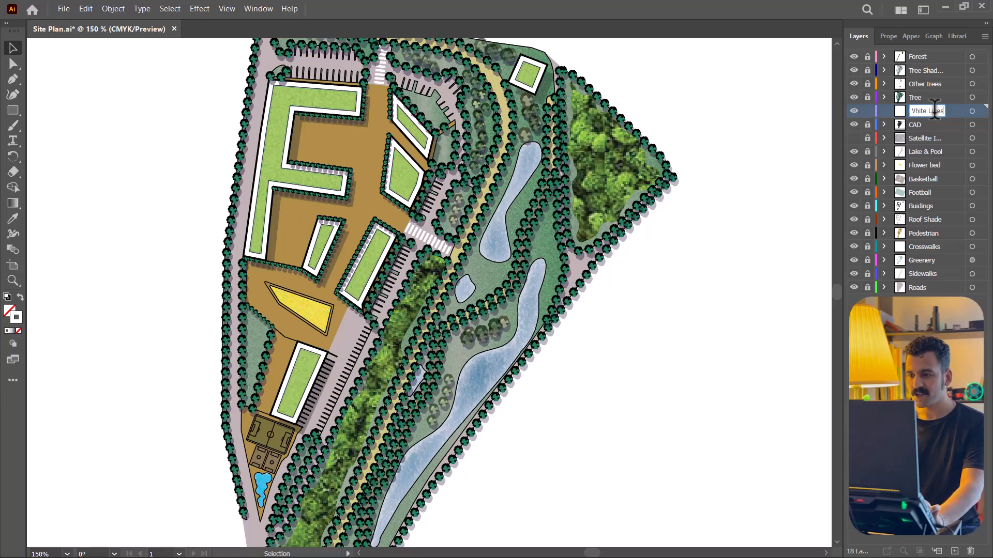
pyautogui.press('Return')
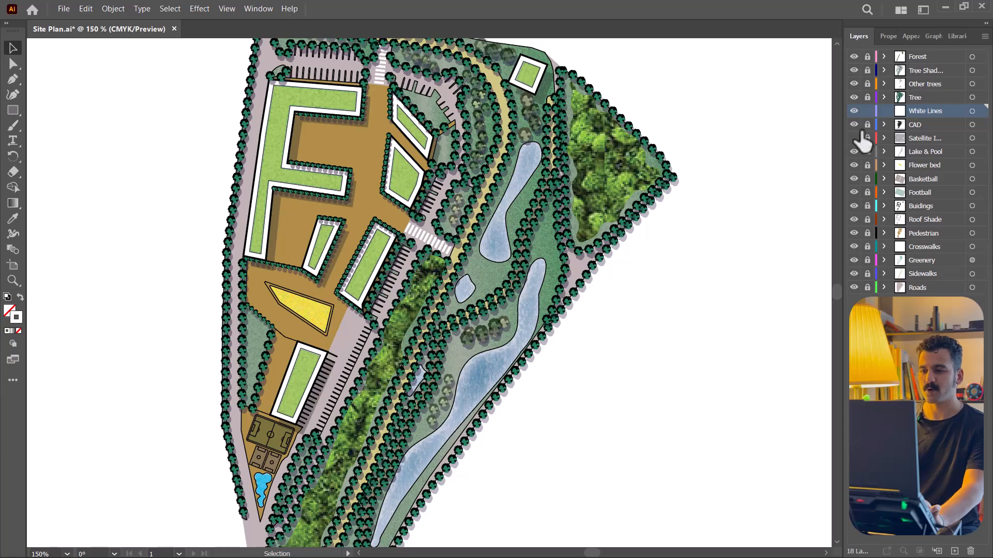
# - Make the CAD layer active and unlocked, and select all its lines with the same stroke weight as the parking bay lines
pyautogui.click(920, 125)
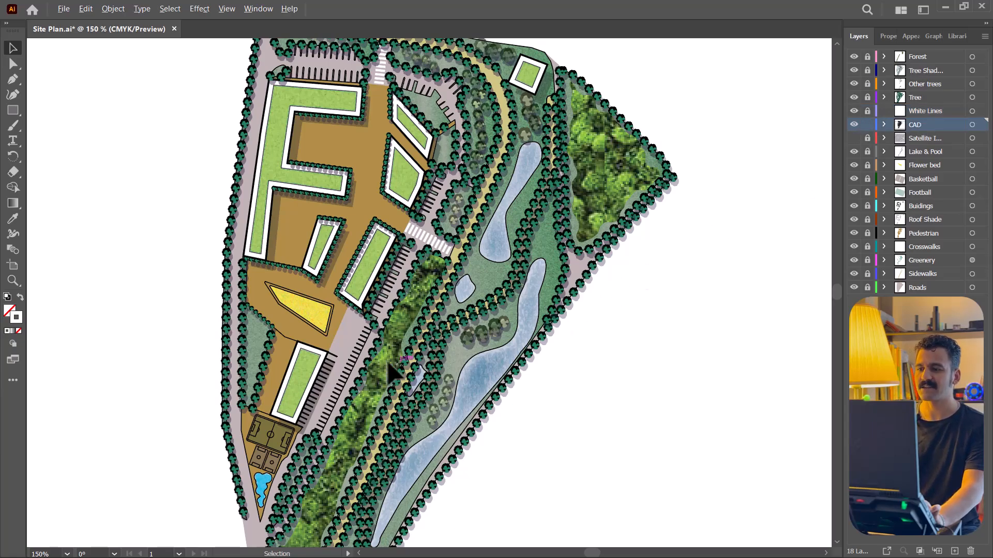
pyautogui.scroll(5, 354, 377)
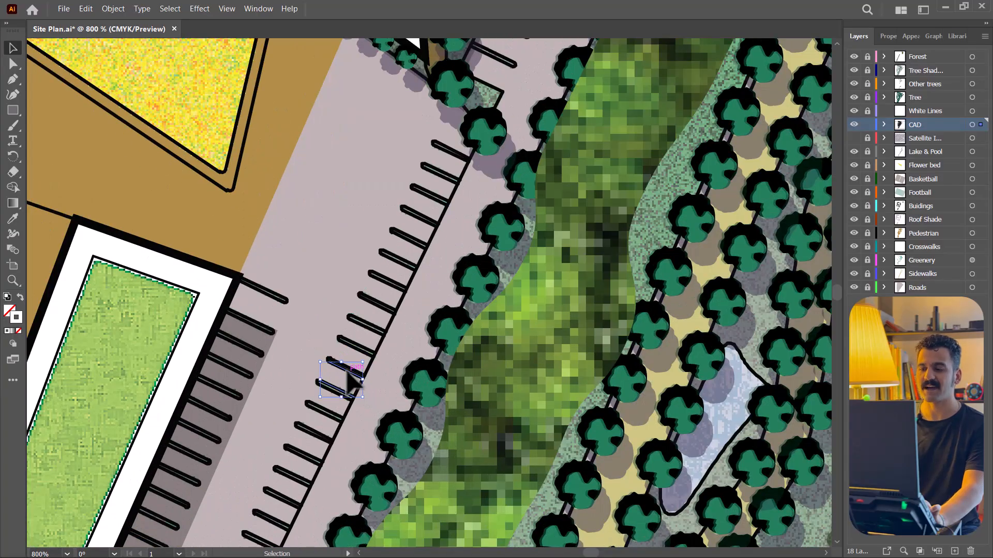
pyautogui.scroll(4, 355, 380)
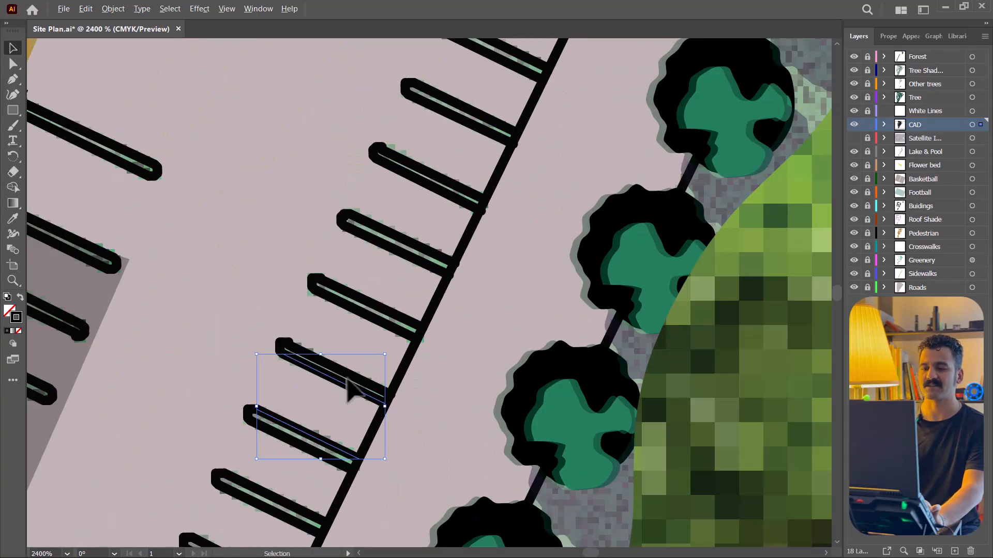
pyautogui.scroll(-6, 352, 390)
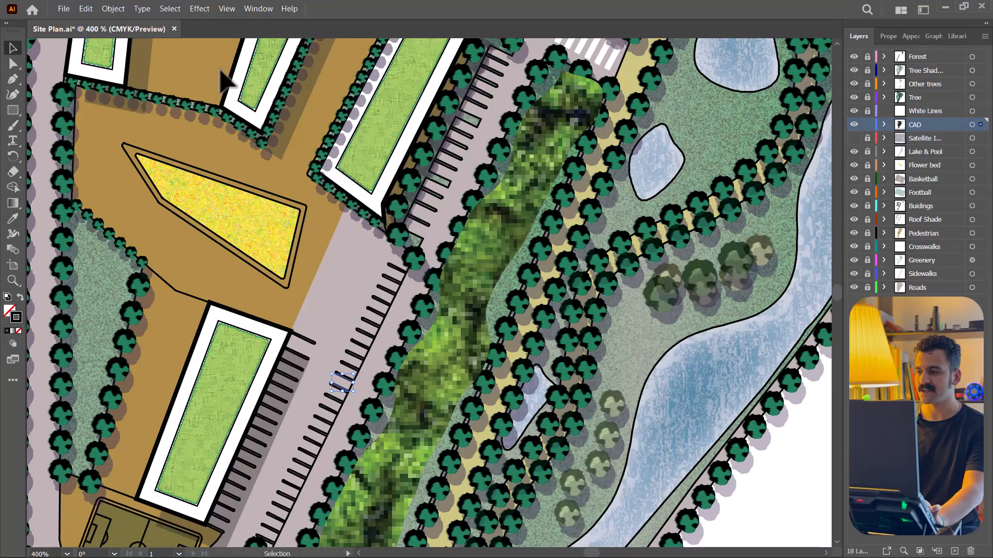
pyautogui.click(173, 9)
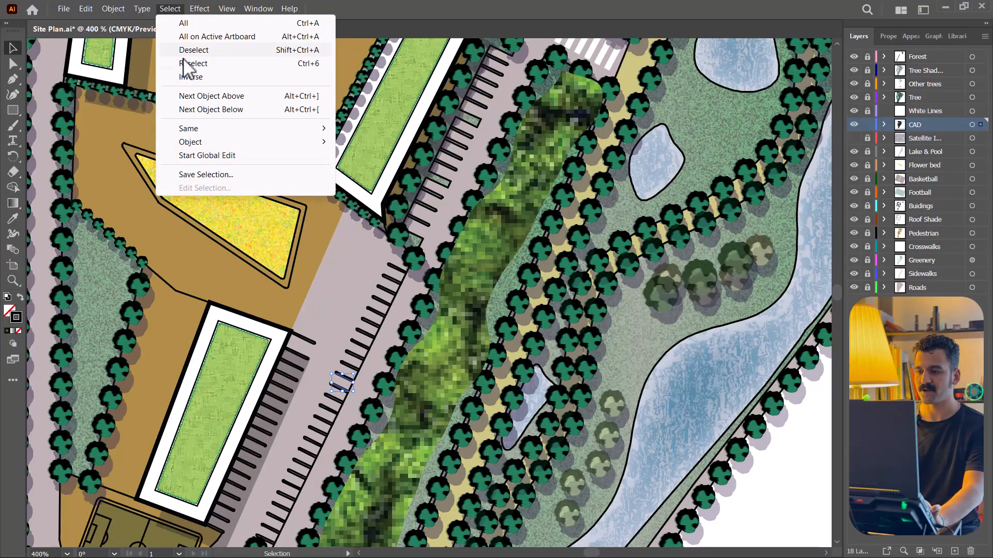
pyautogui.moveTo(205, 130)
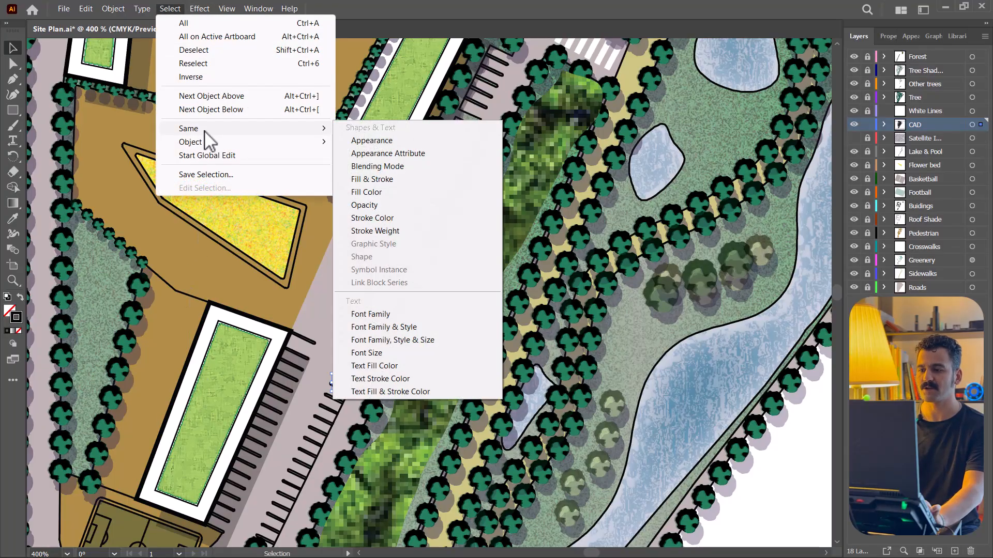
pyautogui.click(398, 230)
# - Copy the selected linework, lock CAD, unlock White Lines, and paste the copy in front on the White Lines layer
pyautogui.scroll(-2, 406, 385)
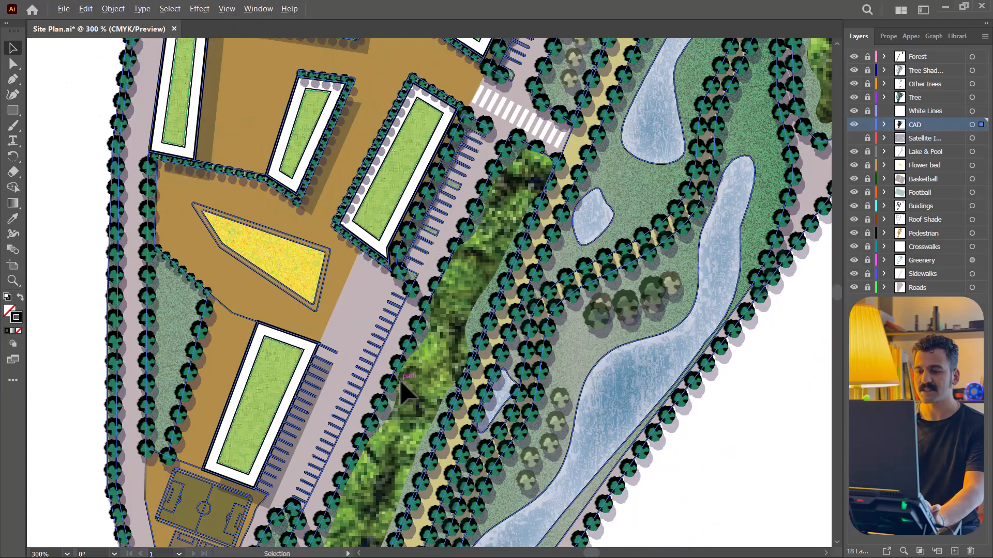
pyautogui.scroll(-3, 406, 396)
pyautogui.scroll(1, 370, 503)
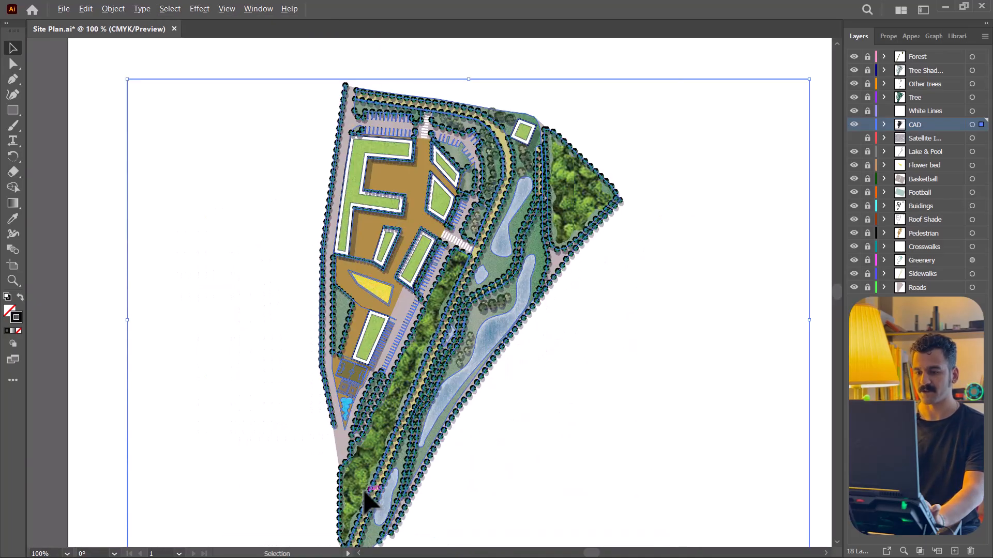
pyautogui.click(86, 9)
pyautogui.click(112, 72)
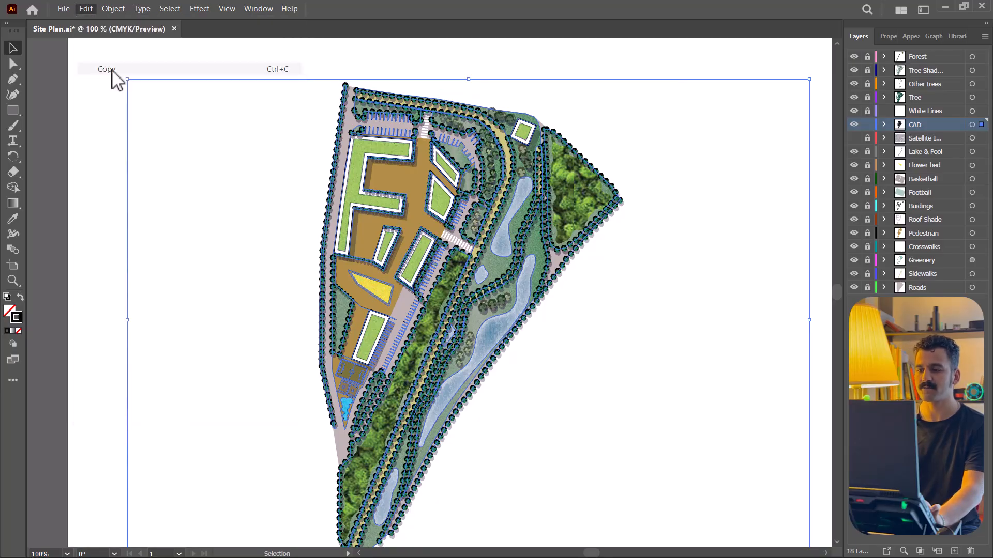
pyautogui.click(867, 124)
pyautogui.click(867, 111)
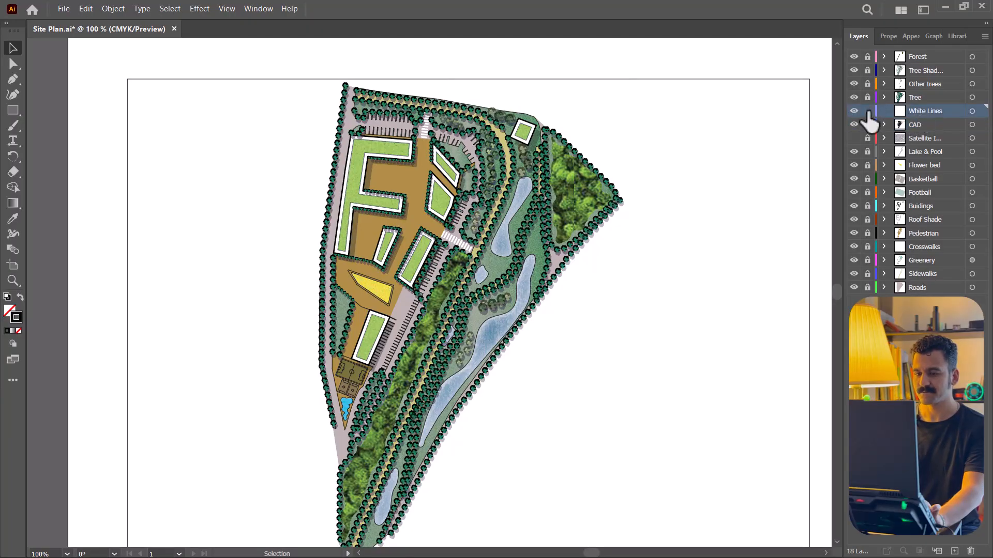
pyautogui.click(86, 9)
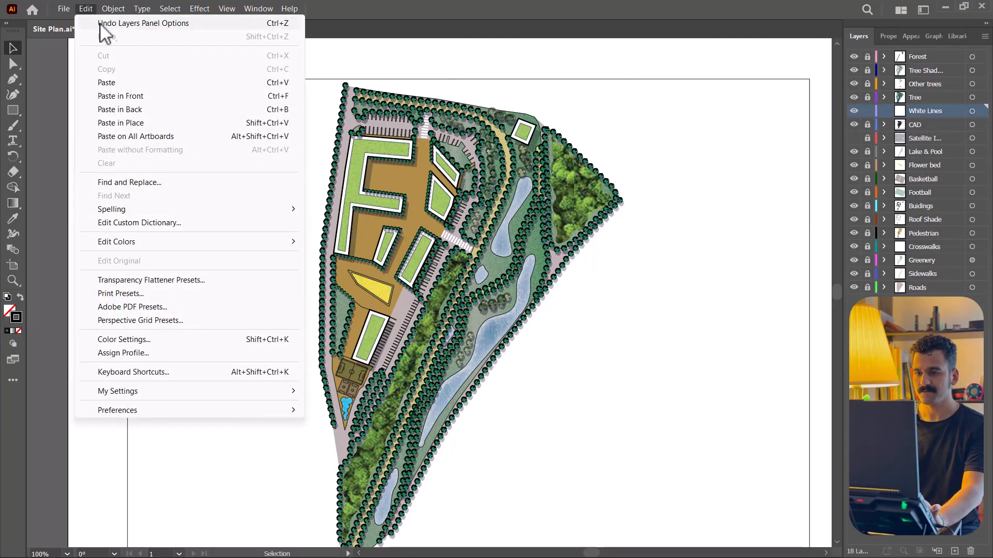
pyautogui.click(124, 96)
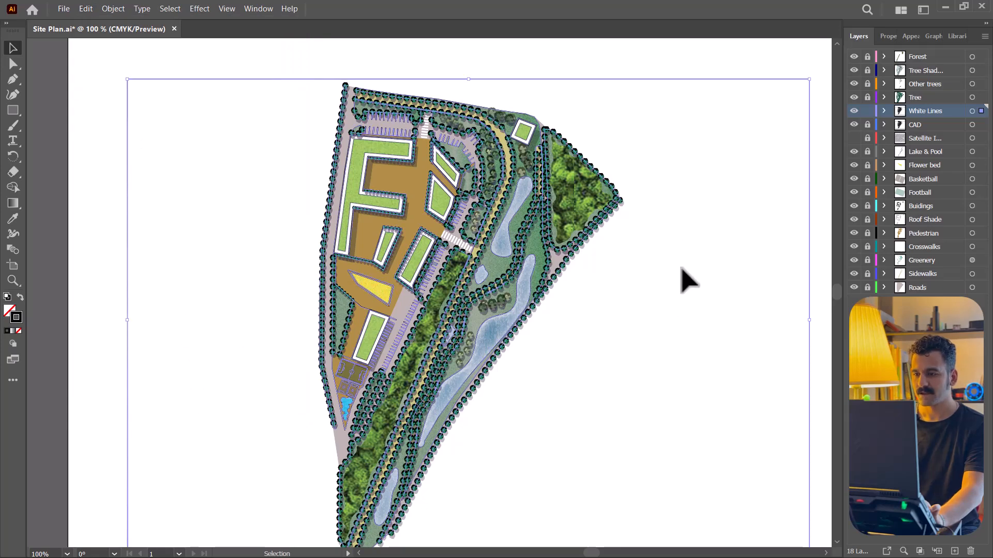
# - Set the stroke colour of the pasted lines to white, FFFFFF
pyautogui.doubleClick(21, 314)
pyautogui.moveTo(589, 262); pyautogui.dragTo(528, 212)
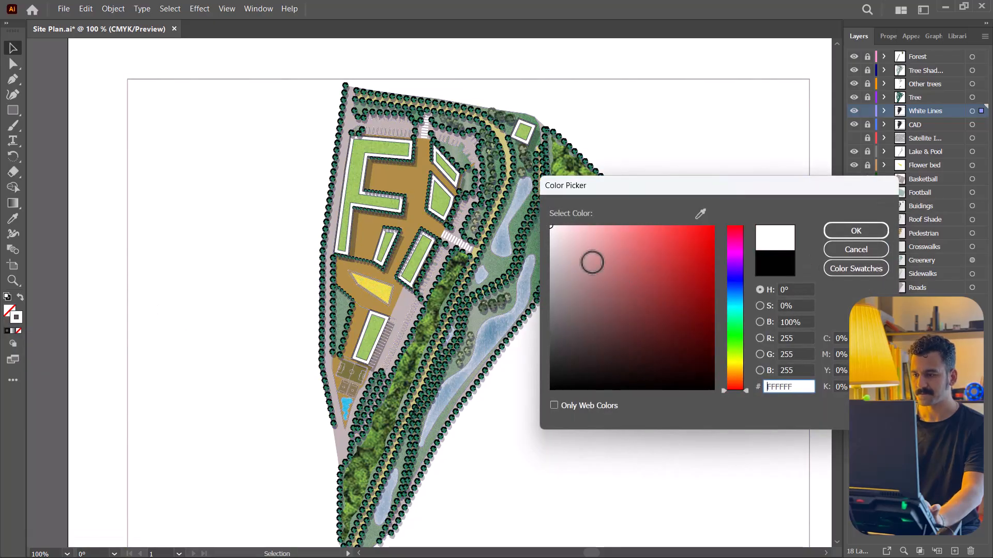
pyautogui.click(876, 228)
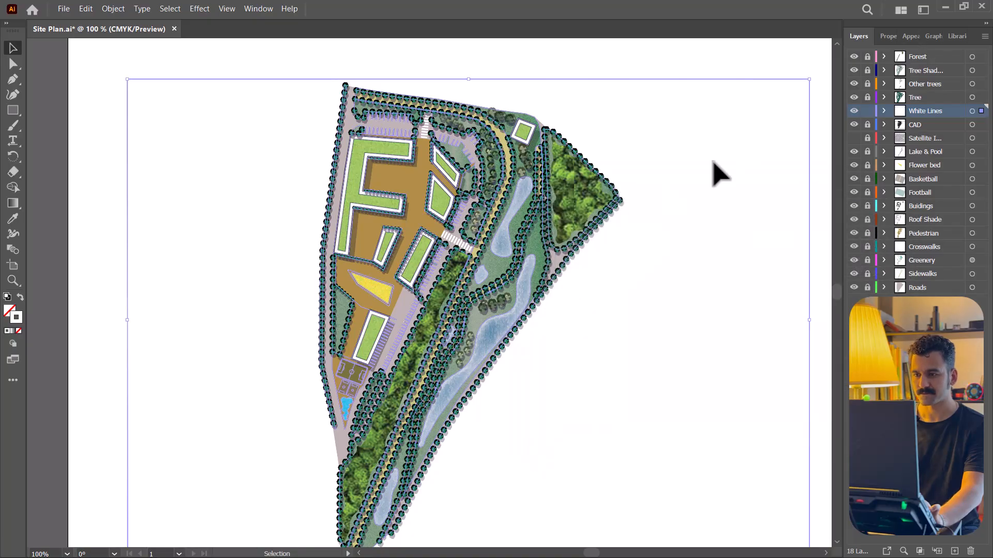
# - Set the stroke weight of the white lines to 0.25 pt and deselect them
pyautogui.scroll(2, 476, 279)
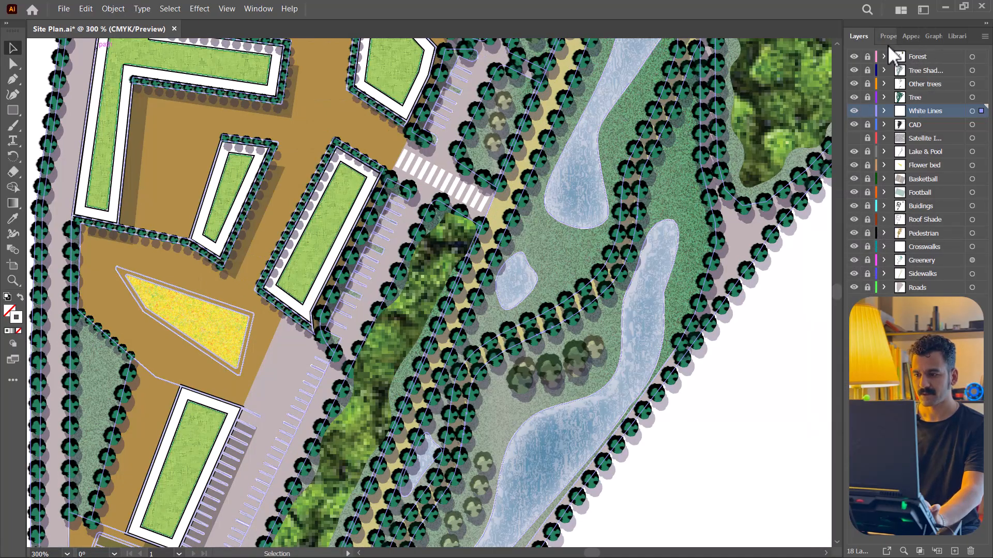
pyautogui.click(889, 40)
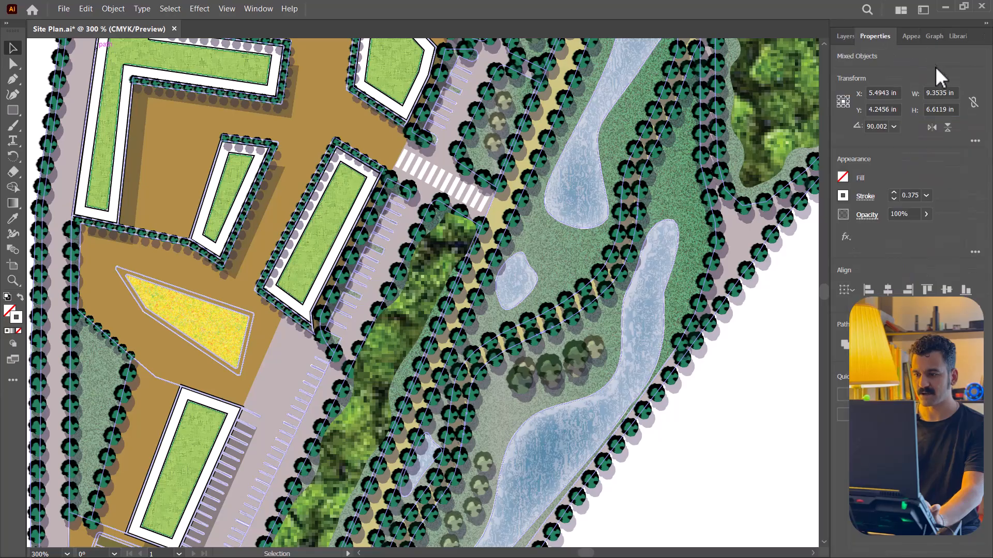
pyautogui.click(926, 195)
pyautogui.click(932, 203)
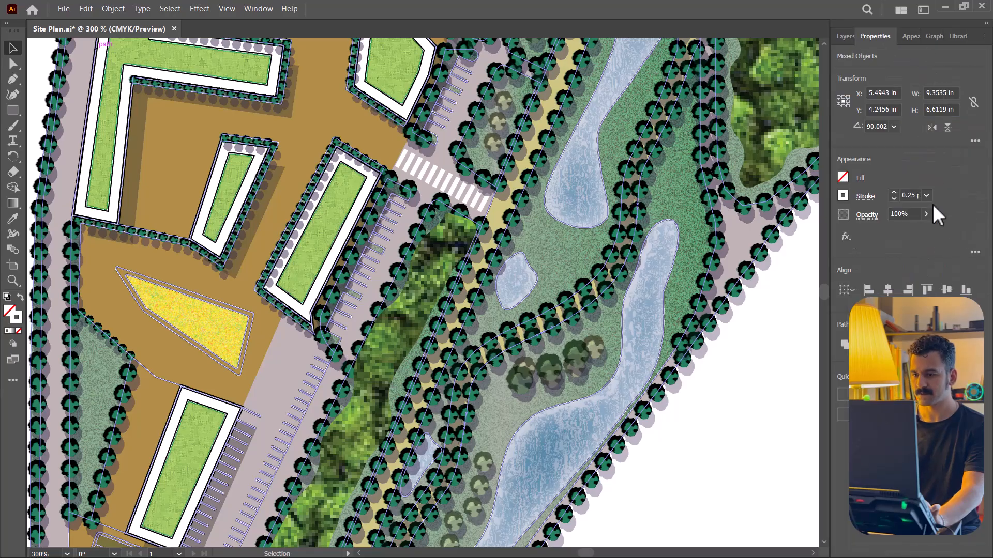
pyautogui.scroll(3, 325, 393)
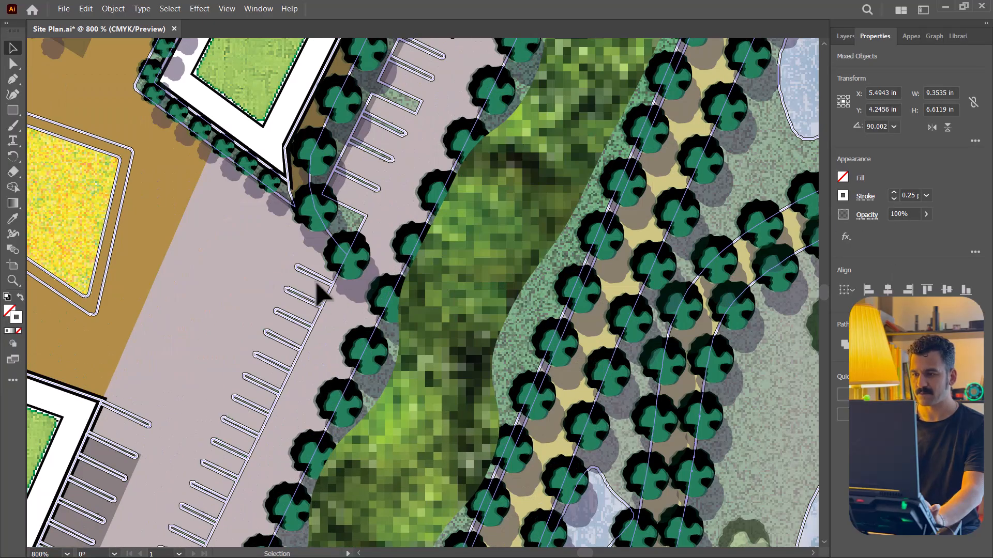
pyautogui.hotkey('ctrl', 'shift', 'a')
pyautogui.scroll(-8, 462, 317)
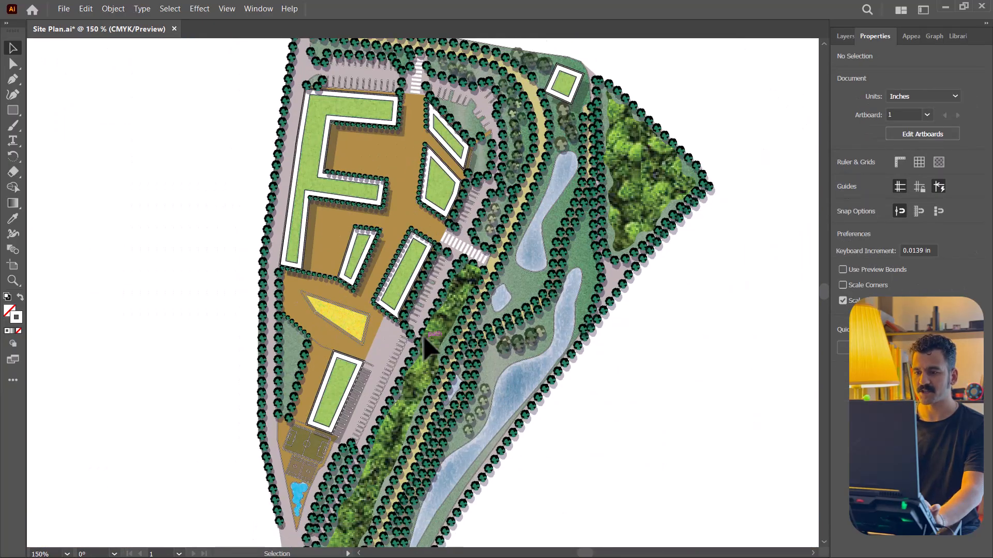
# - Select the double outer border of the football pitch on the White Lines layer and set its stroke weight to 0.5 pt
pyautogui.scroll(-3, 425, 347)
pyautogui.click(844, 36)
pyautogui.scroll(1, 404, 364)
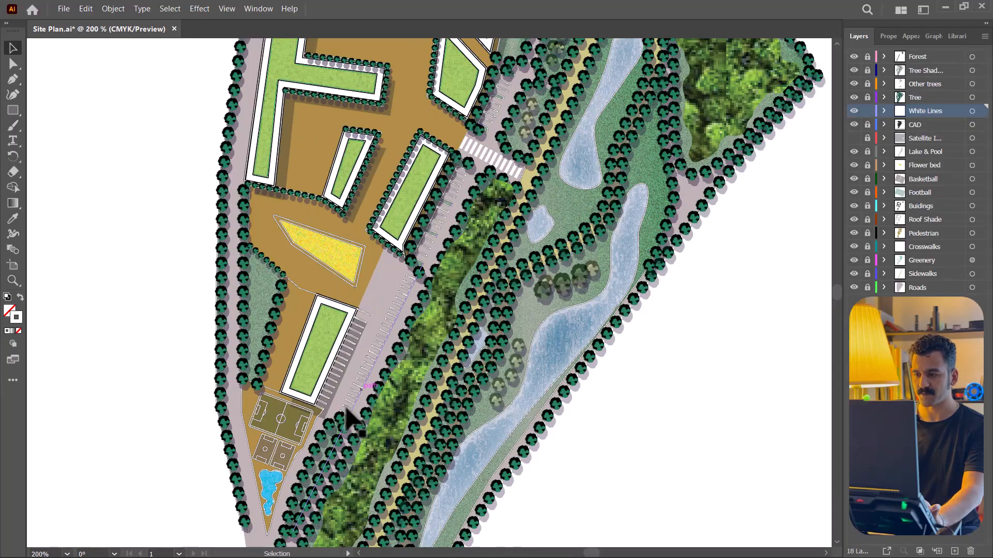
pyautogui.scroll(5, 401, 364)
pyautogui.click(326, 338)
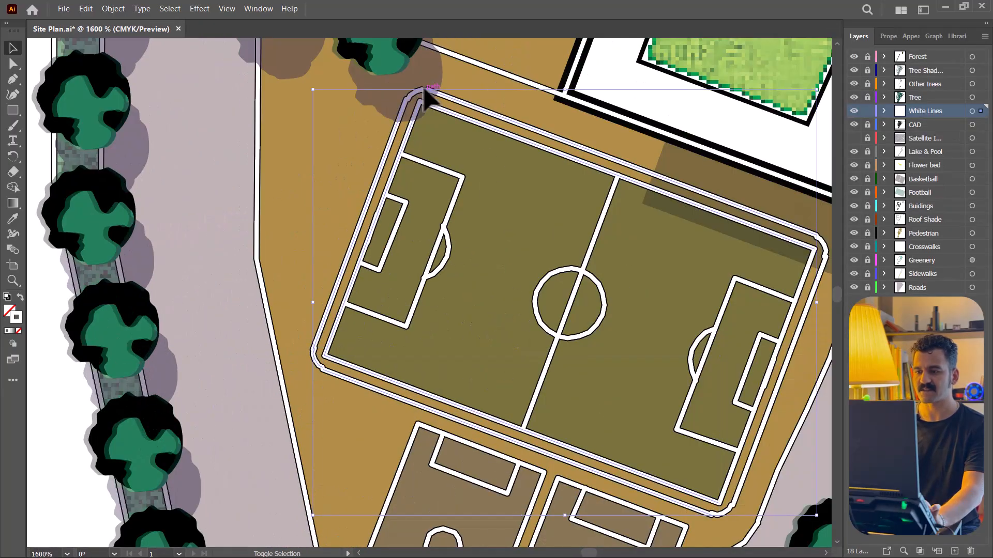
pyautogui.keyDown('shift'); pyautogui.click(822, 240); pyautogui.keyUp('shift')
pyautogui.keyDown('shift'); pyautogui.click(815, 287); pyautogui.keyUp('shift')
pyautogui.keyDown('shift'); pyautogui.click(726, 512); pyautogui.keyUp('shift')
pyautogui.keyDown('shift'); pyautogui.click(420, 100); pyautogui.keyUp('shift')
pyautogui.click(888, 36)
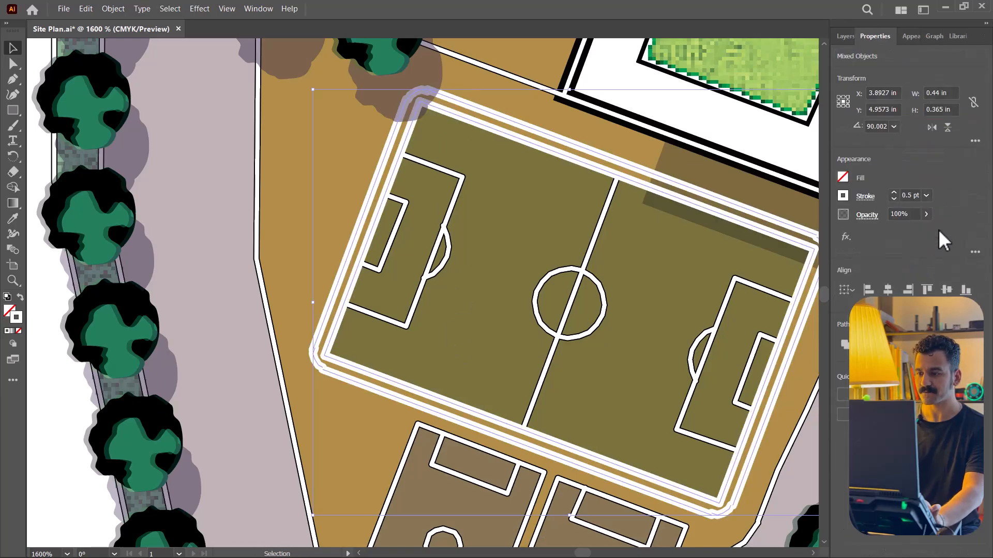
# - Clear the selection, return to the layer list, and save the site plan document
pyautogui.scroll(-5, 228, 367)
pyautogui.scroll(3, 402, 355)
pyautogui.click(323, 326)
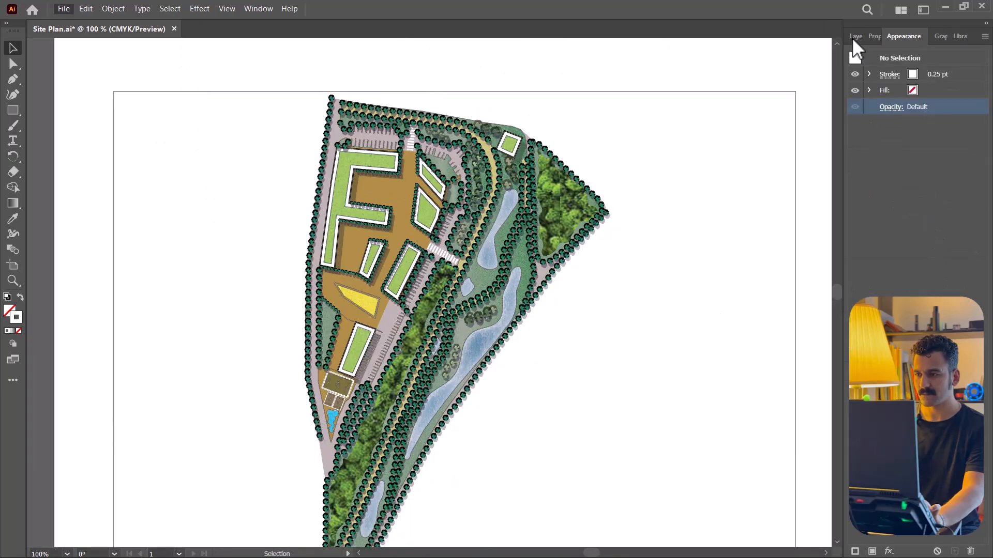
pyautogui.click(856, 36)
pyautogui.hotkey('ctrl', 's')
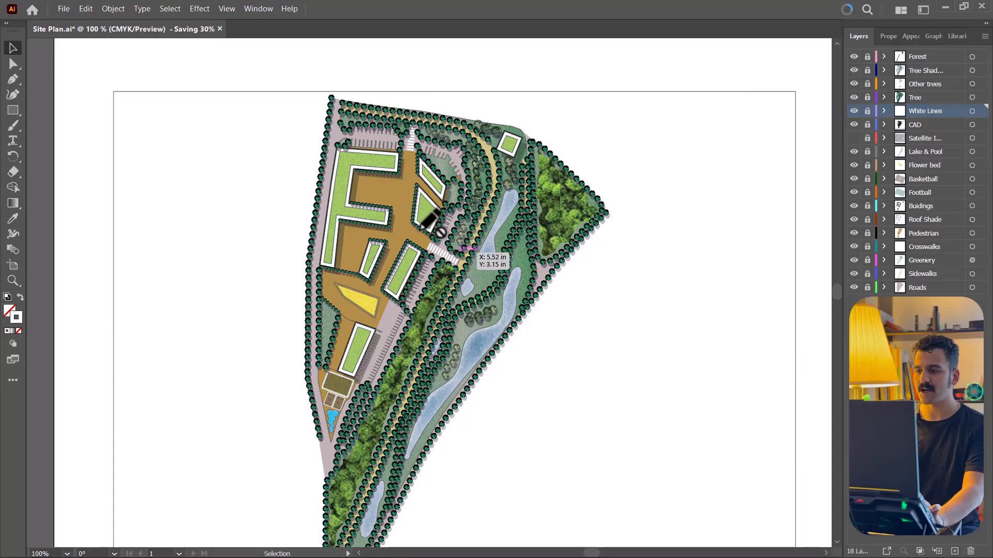
# - Show the satellite image layer and move it below the Roads layer so it lies beneath the plan artwork
pyautogui.scroll(-1, 427, 167)
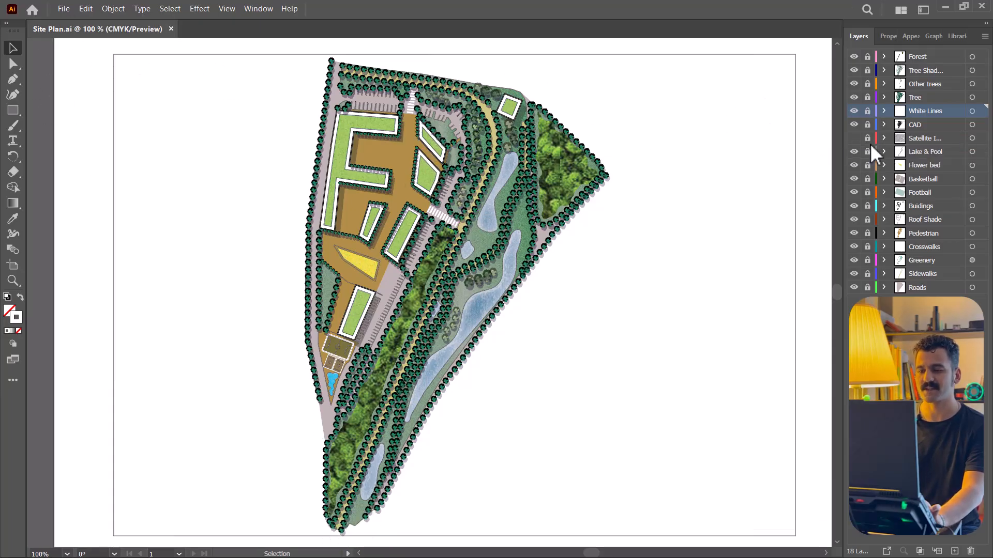
pyautogui.click(854, 138)
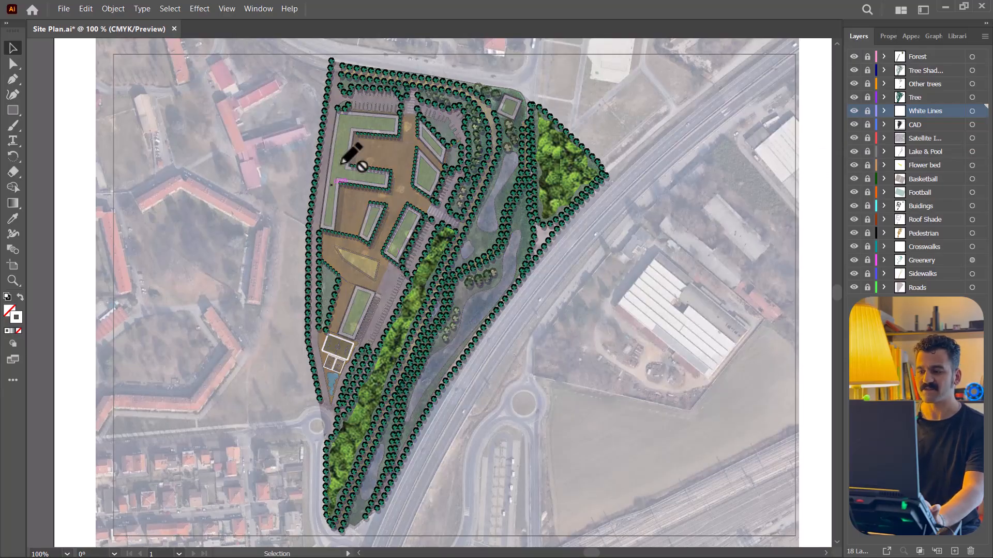
pyautogui.click(919, 136)
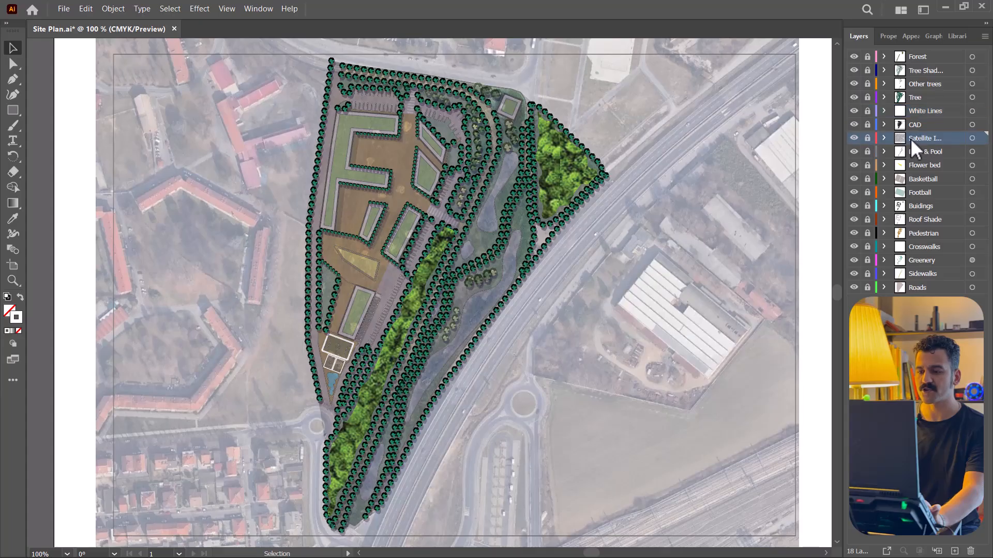
pyautogui.moveTo(917, 138); pyautogui.dragTo(911, 290)
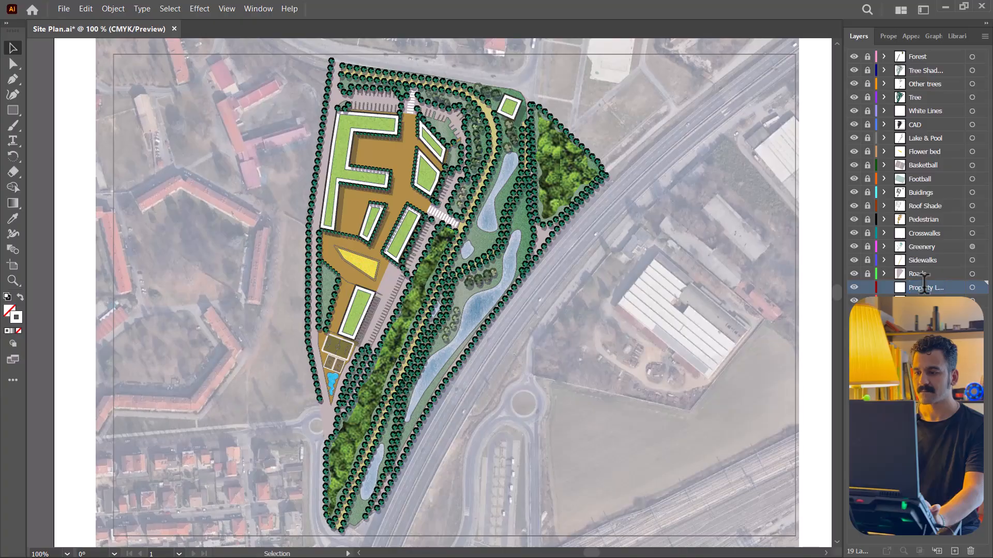
# - Set the stroke colour to dark red with the property line layer active
pyautogui.doubleClick(23, 316)
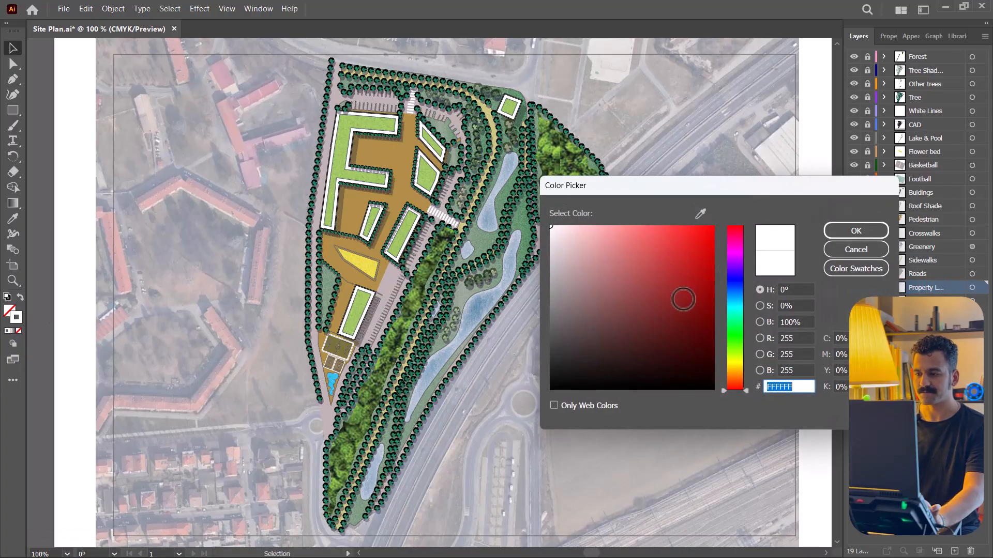
pyautogui.write('891A1A')
pyautogui.click(853, 234)
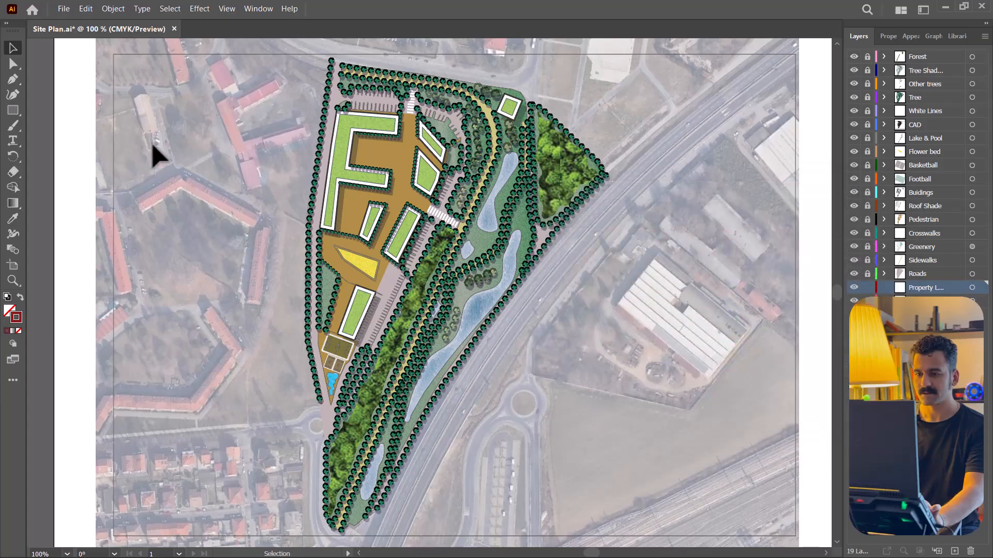
# - Trace the property line with the Pen tool along the site's western boundary up to the north-west corner
pyautogui.click(11, 81)
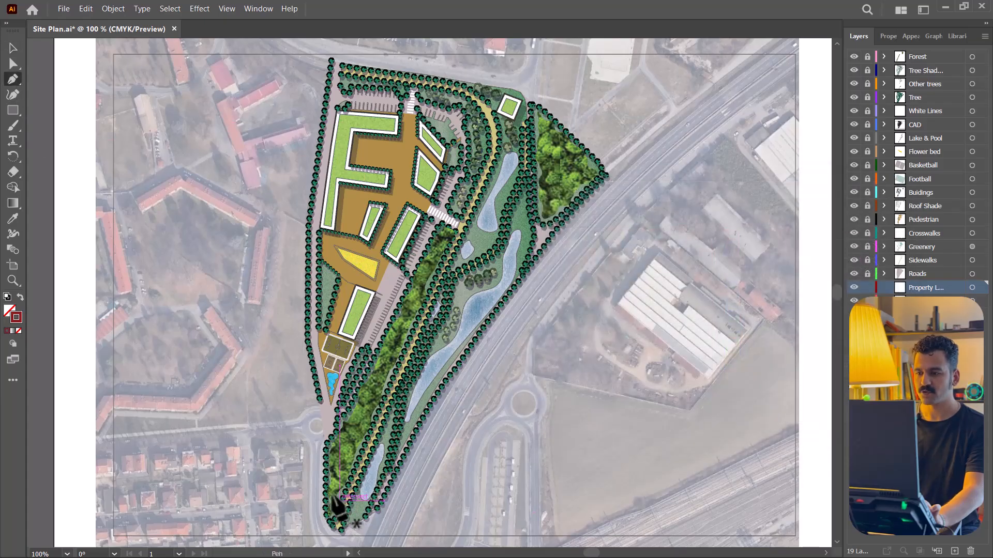
pyautogui.hotkey('ctrl', '-')
pyautogui.keyDown('alt'); pyautogui.scroll(10, 326, 436); pyautogui.keyUp('alt')
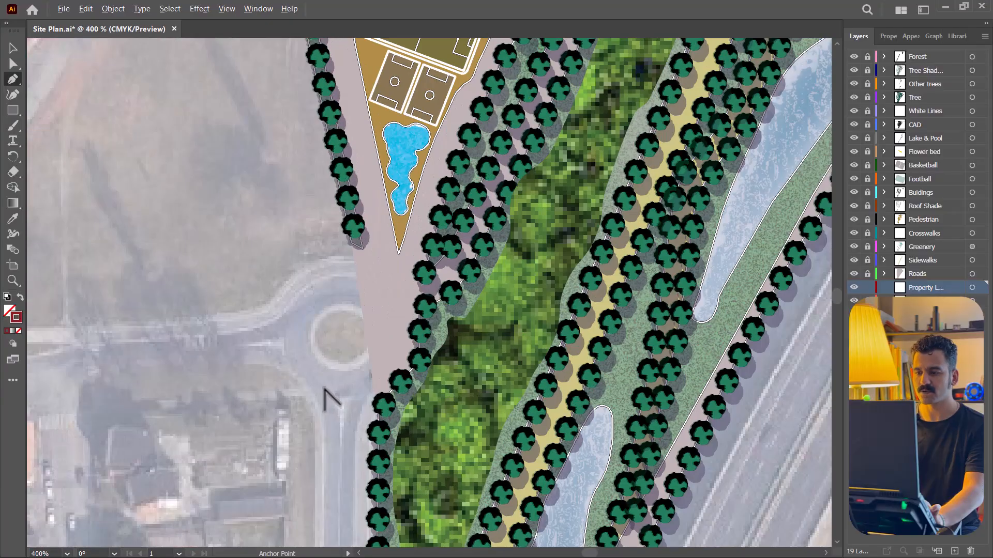
pyautogui.click(401, 389)
pyautogui.click(368, 170)
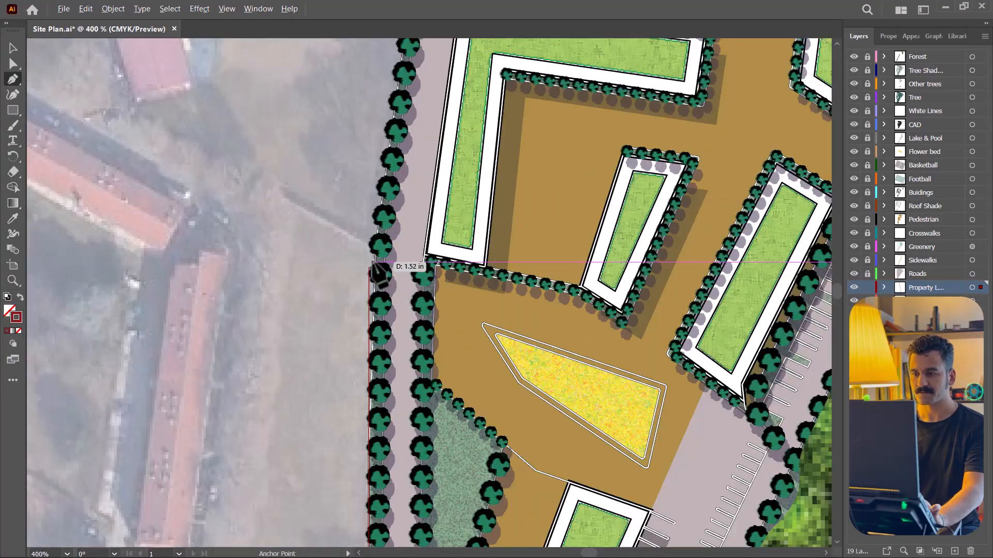
pyautogui.click(373, 262)
pyautogui.scroll(-3, 331, 330)
pyautogui.scroll(3, 380, 52)
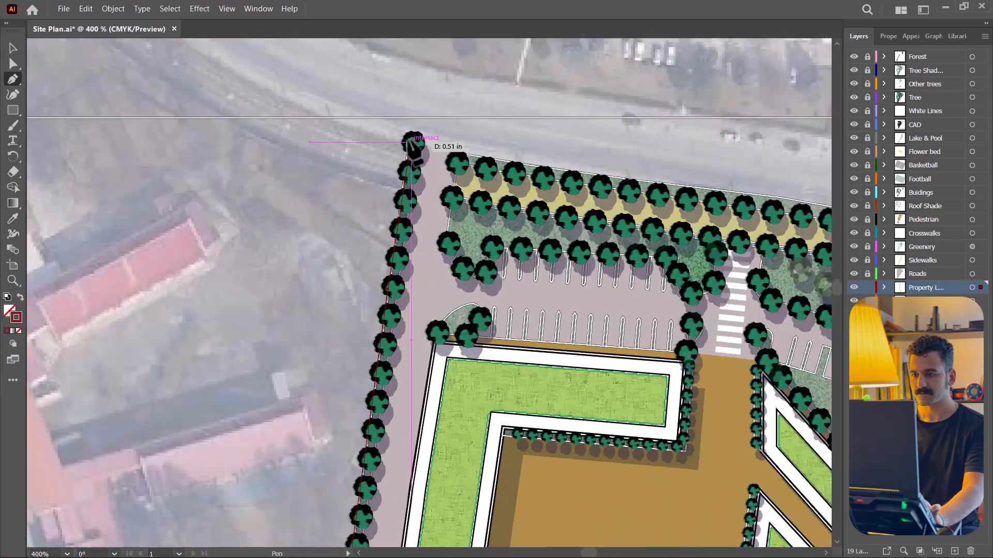
pyautogui.click(405, 150)
# - Continue the property line path eastward along the outer row of trees on the northern edge
pyautogui.scroll(1, 482, 153)
pyautogui.click(124, 125)
pyautogui.click(277, 147)
pyautogui.click(454, 167)
pyautogui.click(703, 212)
pyautogui.scroll(3, 517, 155)
pyautogui.click(464, 129)
pyautogui.click(744, 223)
# - Extend the property line down the north-east edge beside the forest to the site's eastern tip
pyautogui.scroll(-2, 568, 222)
pyautogui.click(441, 178)
pyautogui.click(481, 199)
pyautogui.click(701, 401)
pyautogui.scroll(-2, 605, 383)
pyautogui.click(614, 282)
pyautogui.click(647, 316)
pyautogui.click(678, 371)
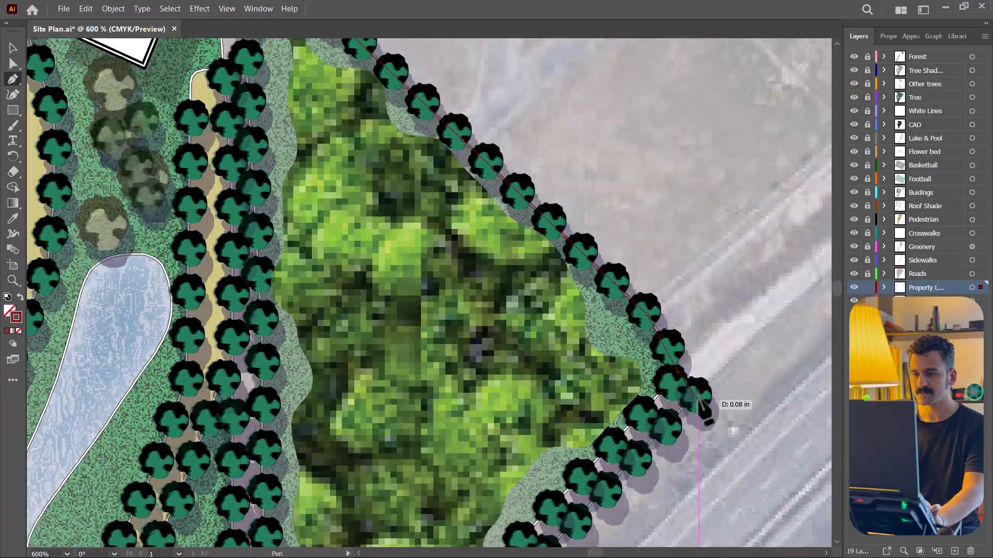
pyautogui.click(691, 396)
# - Carry the property line along the south-eastern edge, following the tree row beside the highway
pyautogui.scroll(-3, 620, 372)
pyautogui.scroll(3, 523, 228)
pyautogui.click(527, 254)
pyautogui.click(447, 345)
pyautogui.scroll(-5, 448, 345)
pyautogui.click(261, 289)
pyautogui.scroll(-3, 207, 357)
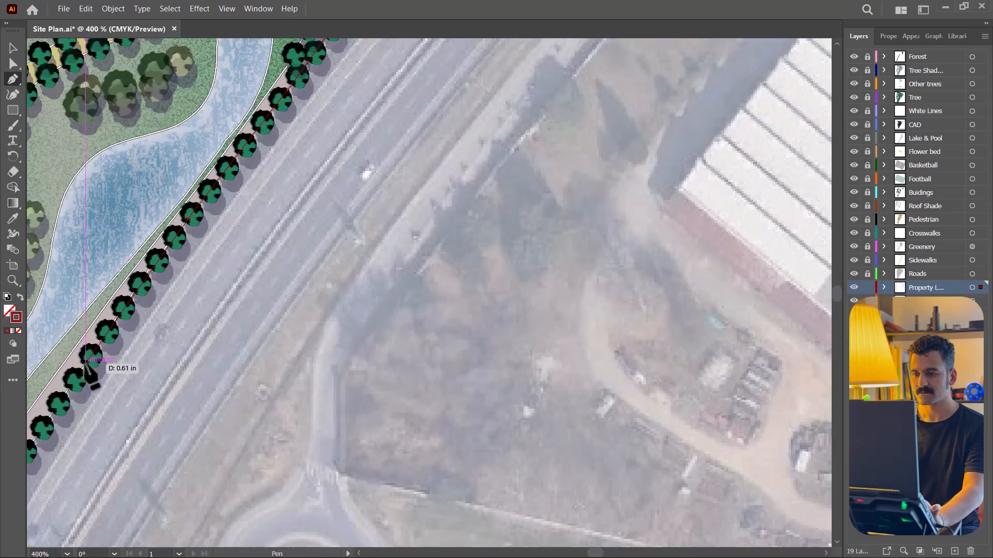
pyautogui.click(85, 362)
pyautogui.scroll(-4, 98, 367)
pyautogui.click(253, 206)
pyautogui.click(215, 254)
pyautogui.click(110, 431)
# - Trace the property line around the site's southern tip and back up the west side to close the outline
pyautogui.scroll(-3, 445, 207)
pyautogui.scroll(3, 403, 191)
pyautogui.click(500, 162)
pyautogui.click(432, 300)
pyautogui.click(413, 331)
pyautogui.click(387, 347)
pyautogui.click(324, 402)
pyautogui.scroll(3, 301, 384)
pyautogui.click(338, 346)
pyautogui.click(262, 339)
pyautogui.click(219, 294)
pyautogui.click(137, 150)
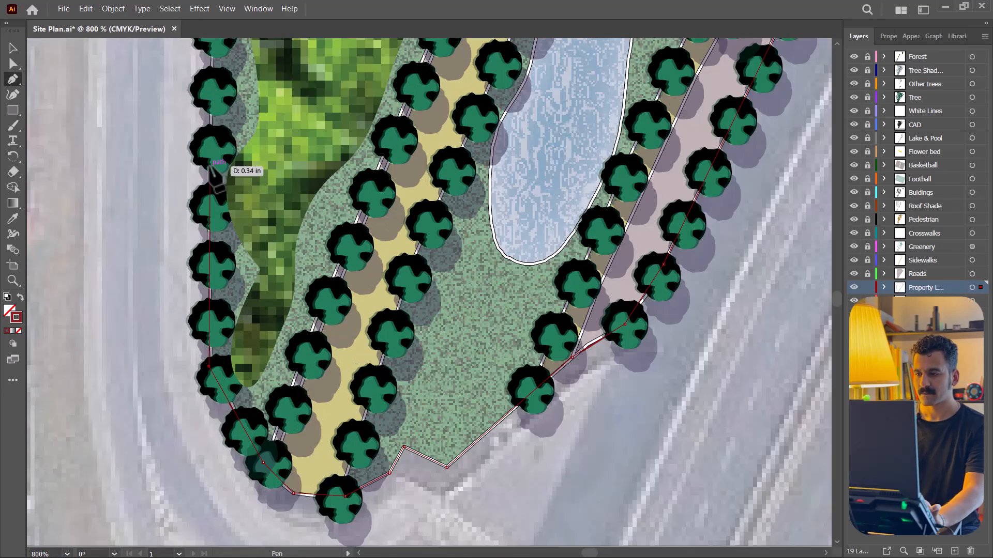
pyautogui.click(210, 169)
pyautogui.click(230, 153)
pyautogui.click(227, 130)
# - Set the property line's stroke weight to 7 pt and move its layer to the top of the layer stack
pyautogui.click(13, 48)
pyautogui.scroll(-5, 608, 300)
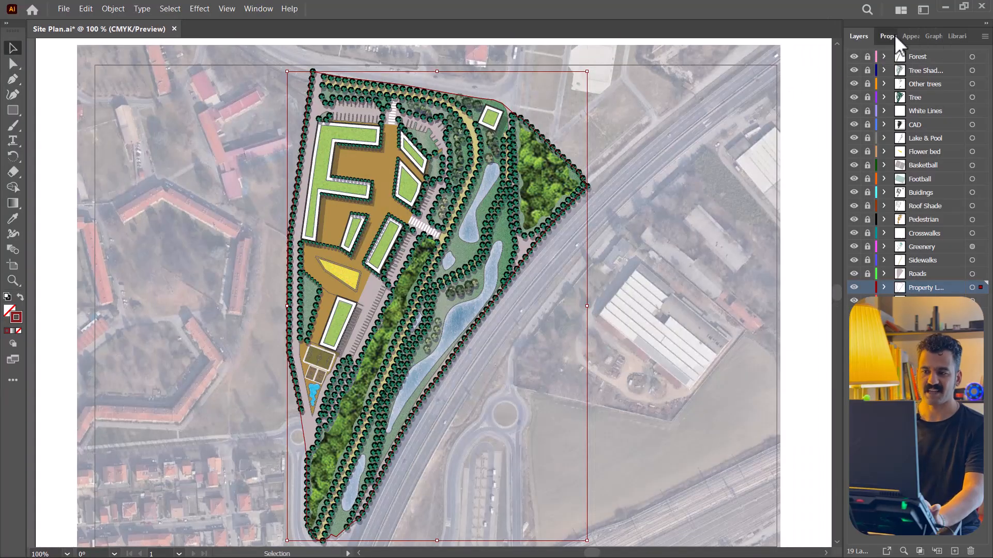
pyautogui.click(890, 36)
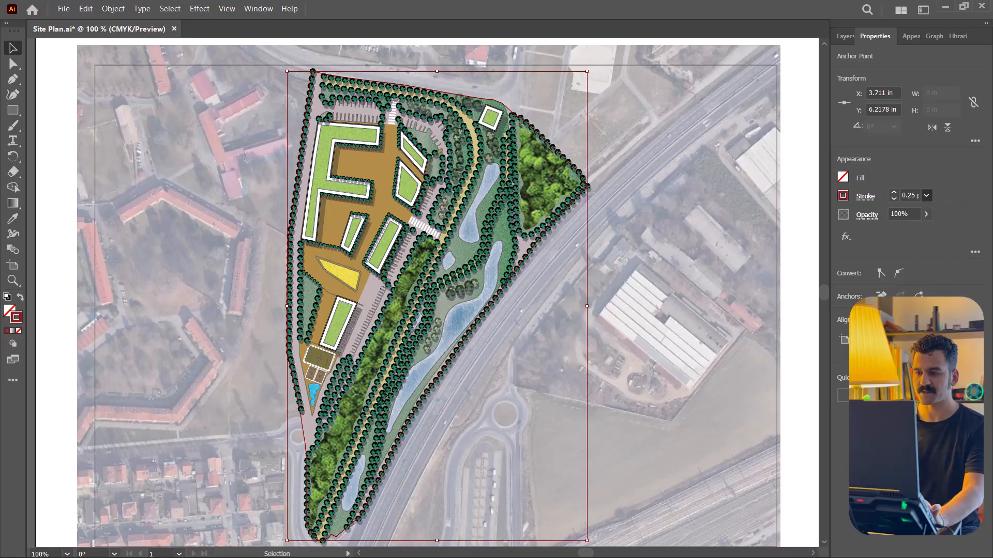
pyautogui.click(926, 195)
pyautogui.click(936, 292)
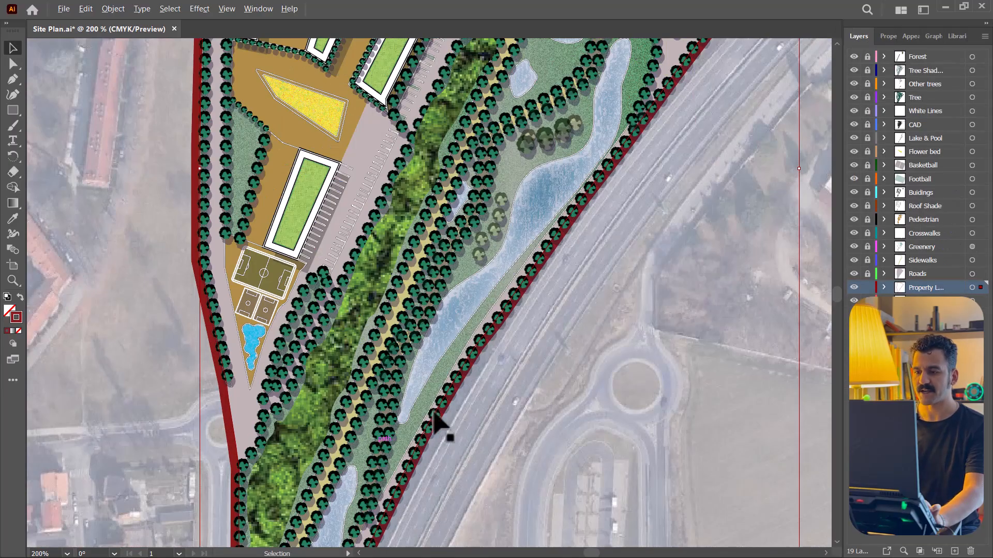
pyautogui.scroll(-2, 461, 384)
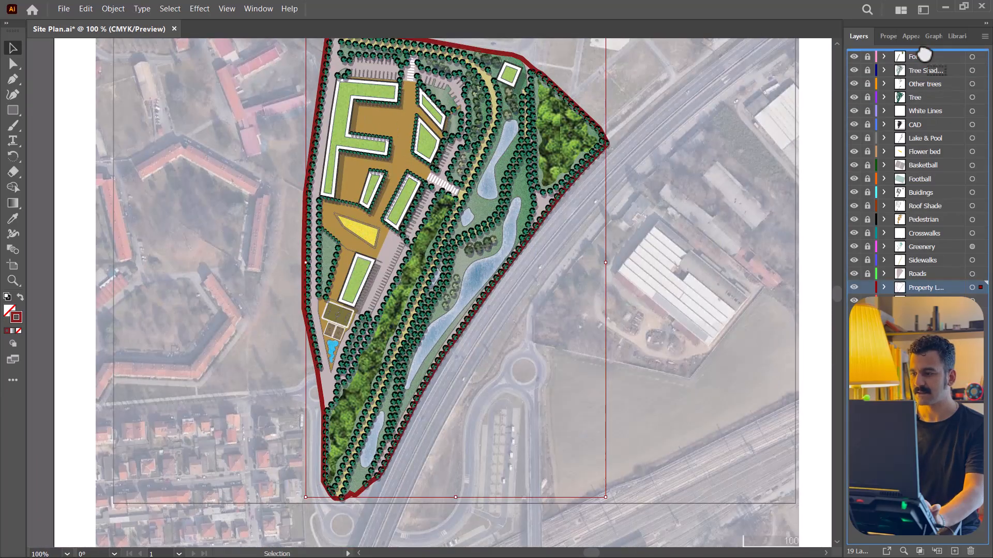
pyautogui.moveTo(924, 55); pyautogui.dragTo(910, 56)
# - Make the property line a dashed stroke with a 20 pt first dash and an 8 pt first gap
pyautogui.click(258, 9)
pyautogui.click(331, 505)
pyautogui.moveTo(850, 182); pyautogui.dragTo(630, 230)
pyautogui.click(569, 338)
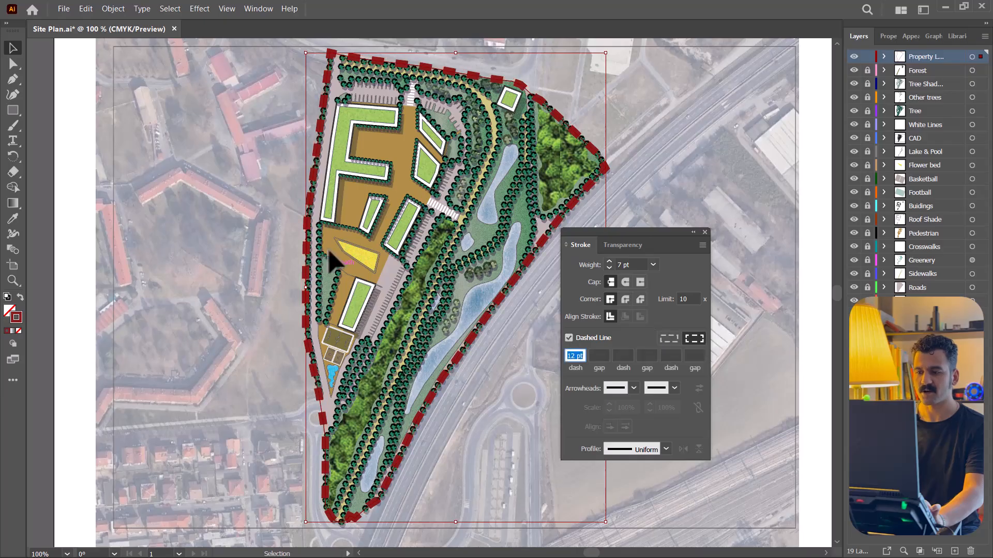
pyautogui.click(598, 356)
pyautogui.write('8')
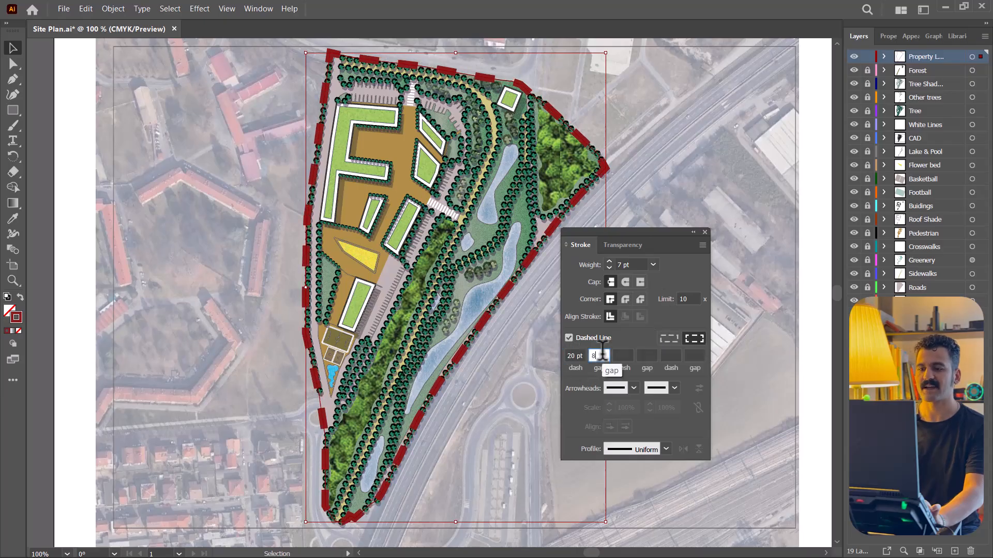
# - Complete the dash pattern with an 8 pt second dash, 8 pt gap, 12 pt third dash and 0 pt gap
pyautogui.click(622, 356)
pyautogui.write('8')
pyautogui.click(646, 355)
pyautogui.write('8')
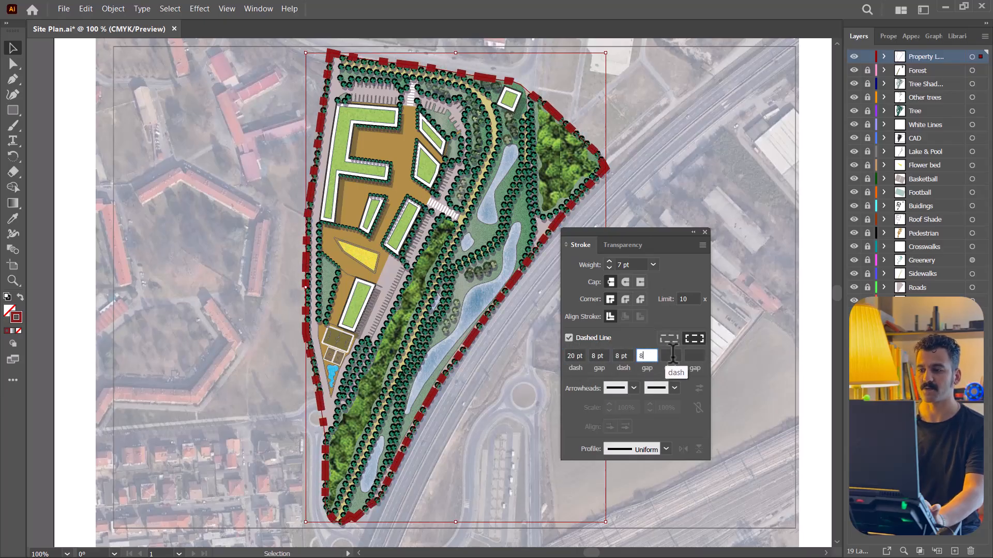
pyautogui.click(671, 356)
pyautogui.write('8')
pyautogui.write('12')
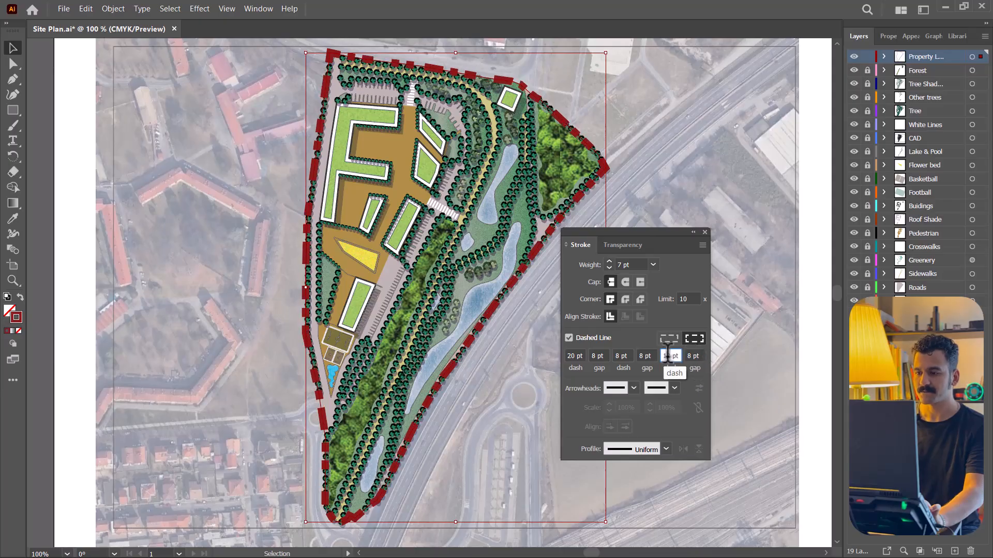
pyautogui.press('Tab')
pyautogui.write('0')
pyautogui.click(670, 356)
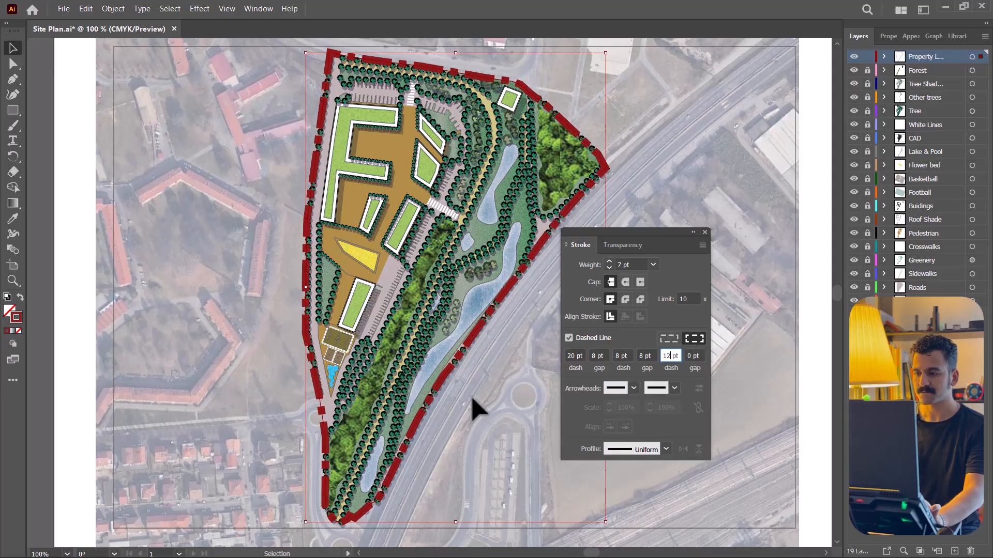
# - Reduce the property line's stroke weight to 6 pt and close the stroke settings
pyautogui.click(654, 264)
pyautogui.click(670, 363)
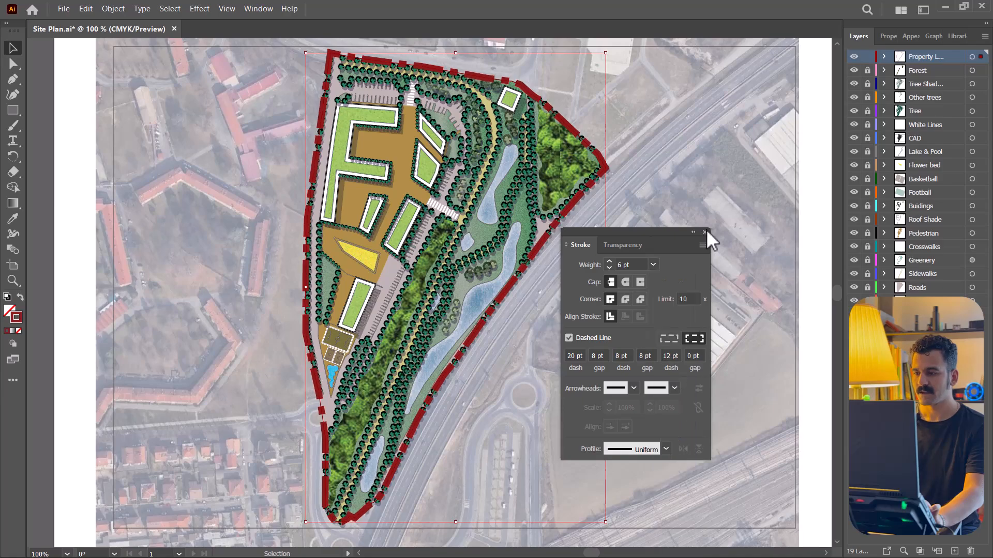
pyautogui.click(704, 232)
# - Try other stroke colours on the dashed property line, including black
pyautogui.scroll(-2, 491, 332)
pyautogui.scroll(1, 516, 376)
pyautogui.click(733, 313)
pyautogui.scroll(1, 463, 219)
pyautogui.doubleClick(19, 320)
pyautogui.click(576, 391)
pyautogui.click(855, 231)
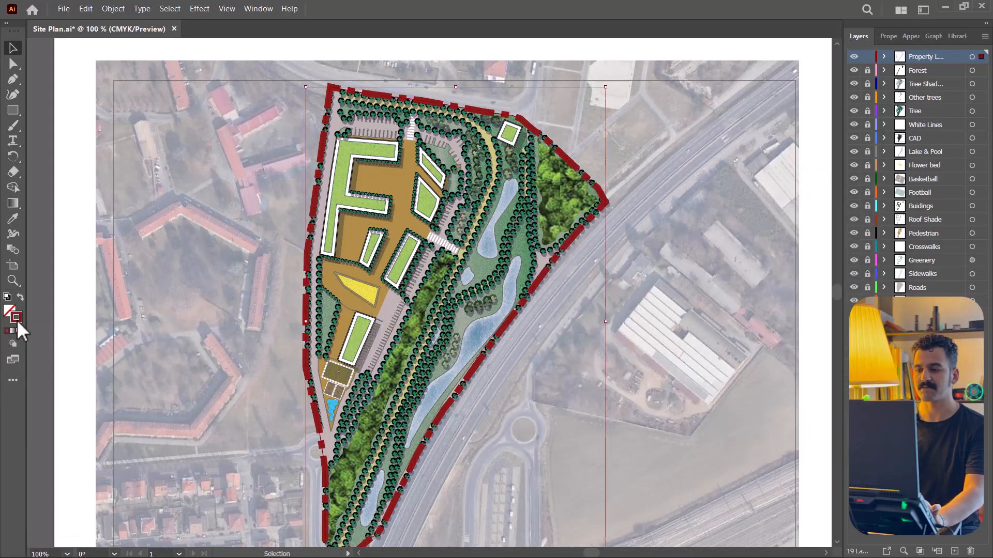
pyautogui.doubleClick(16, 318)
pyautogui.click(851, 228)
pyautogui.scroll(-2, 607, 317)
pyautogui.scroll(1, 538, 274)
pyautogui.click(533, 264)
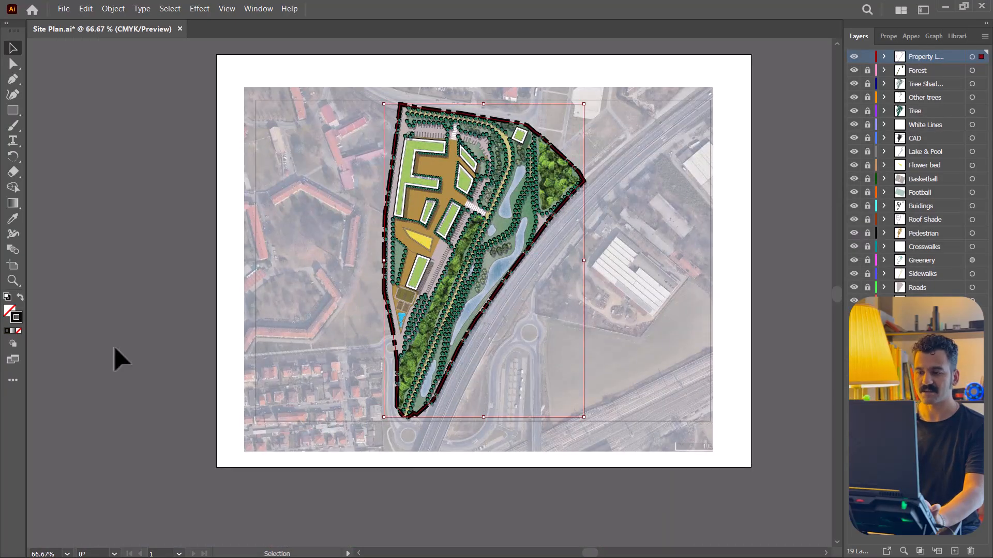
# - Set the property line's stroke colour to dark red and save the site plan document
pyautogui.doubleClick(16, 317)
pyautogui.click(658, 310)
pyautogui.click(852, 229)
pyautogui.scroll(1, 506, 458)
pyautogui.hotkey('ctrl', 's')
# - Unlock the satellite image layer and raise the image's opacity to 100%
pyautogui.scroll(-1, 311, 236)
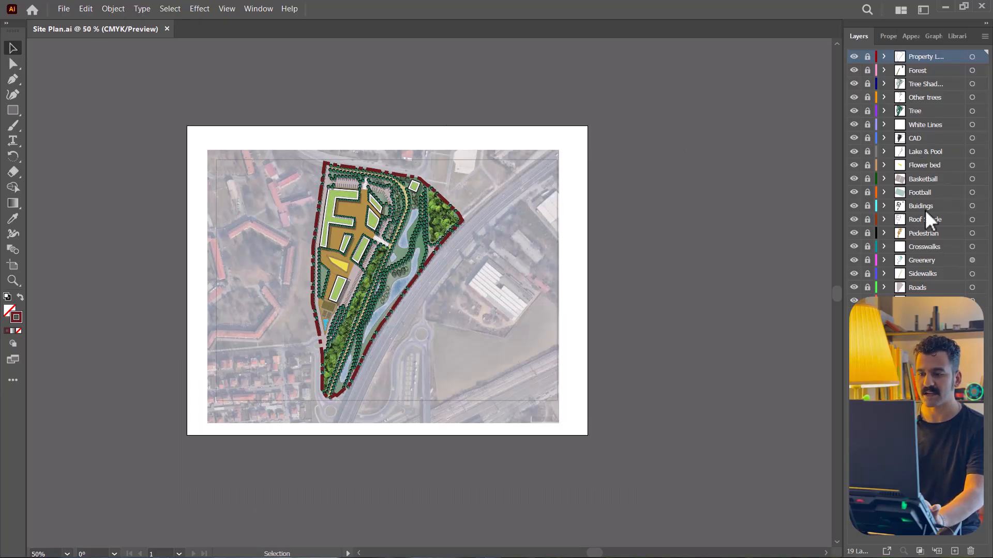
pyautogui.click(926, 301)
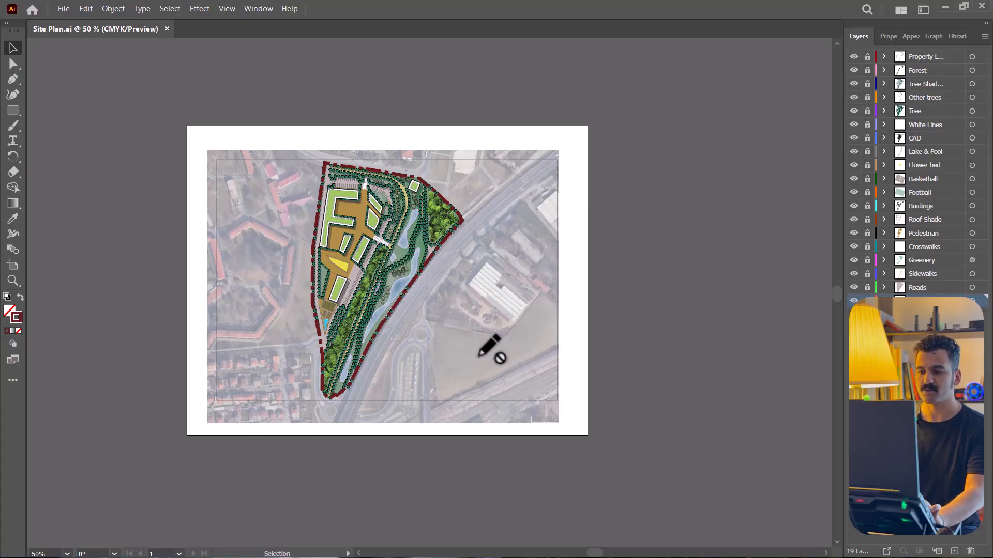
pyautogui.click(867, 301)
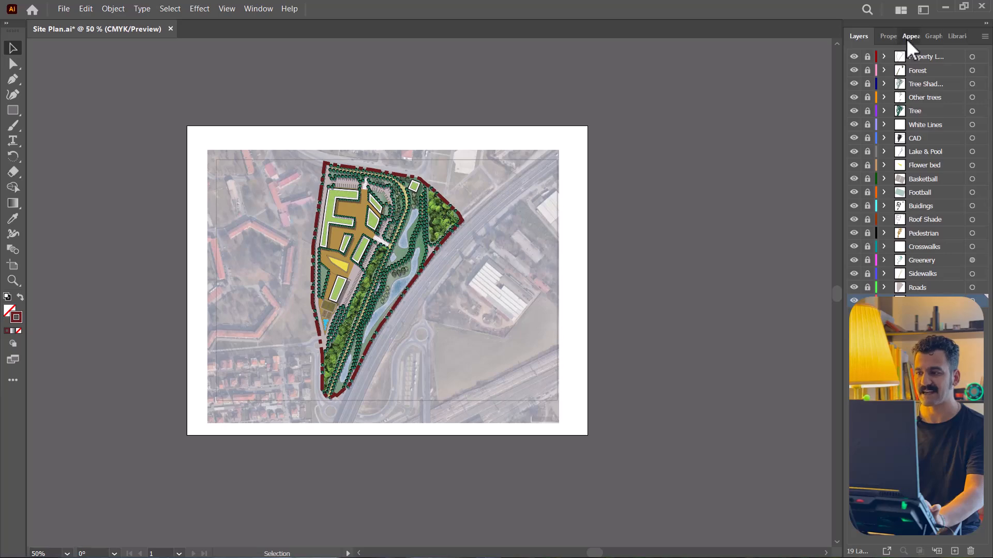
pyautogui.click(906, 38)
pyautogui.click(894, 106)
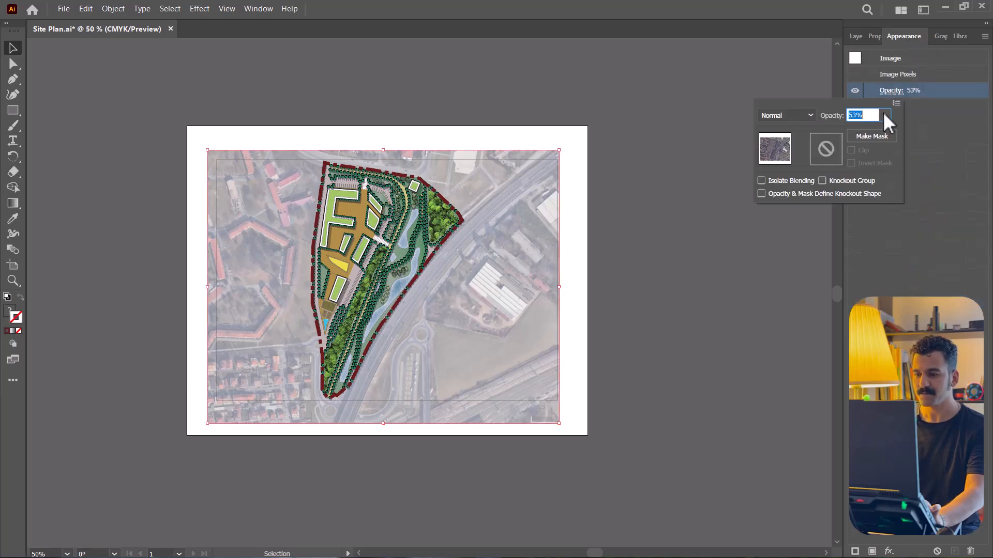
pyautogui.click(884, 116)
pyautogui.moveTo(860, 131); pyautogui.dragTo(883, 131)
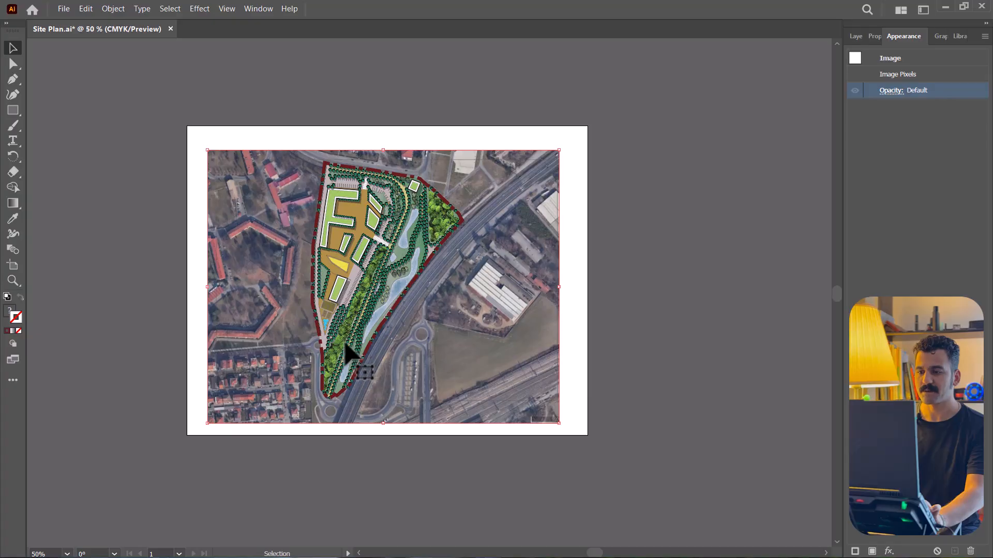
# - Lock the satellite image layer and add a new layer above it, beneath the plan artwork
pyautogui.press('F7')
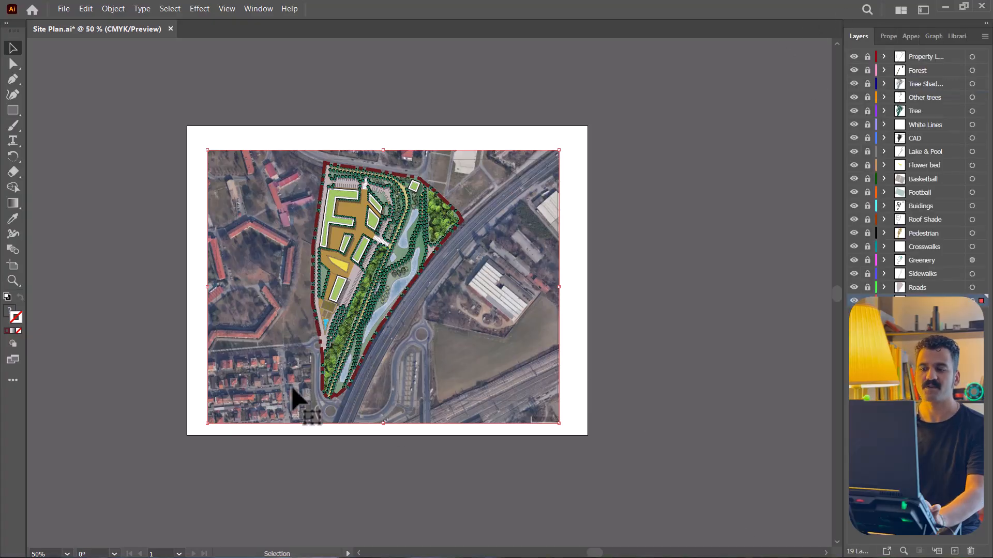
pyautogui.click(867, 301)
pyautogui.click(955, 552)
pyautogui.doubleClick(924, 301)
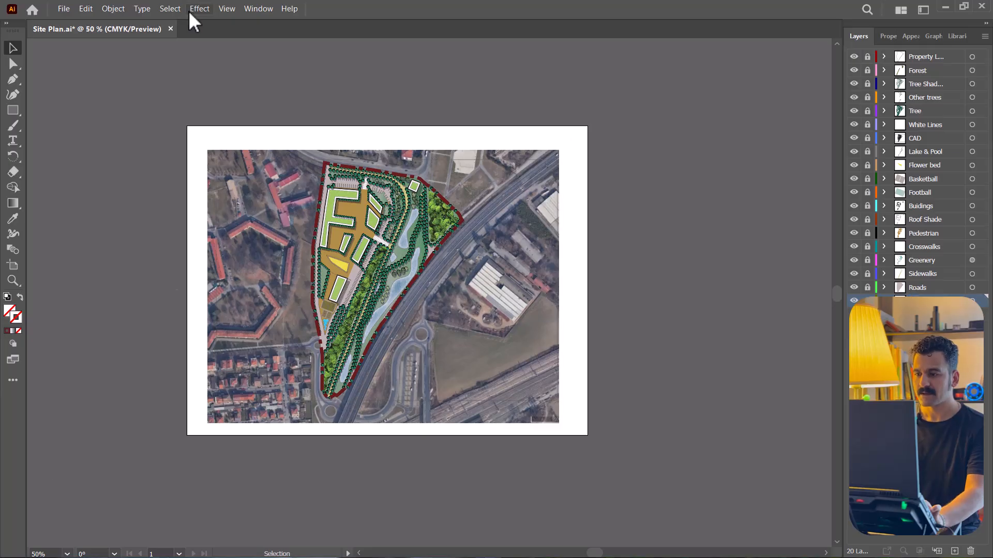
# - Set a white fill with no stroke and trace the western site boundary with the Pen tool to the north-west corner
pyautogui.click(8, 311)
pyautogui.click(686, 143)
pyautogui.click(12, 79)
pyautogui.scroll(5, 314, 382)
pyautogui.click(361, 310)
pyautogui.click(360, 221)
pyautogui.scroll(-2, 327, 377)
pyautogui.scroll(1, 326, 372)
pyautogui.scroll(6, 315, 248)
pyautogui.scroll(7, 275, 347)
pyautogui.click(324, 46)
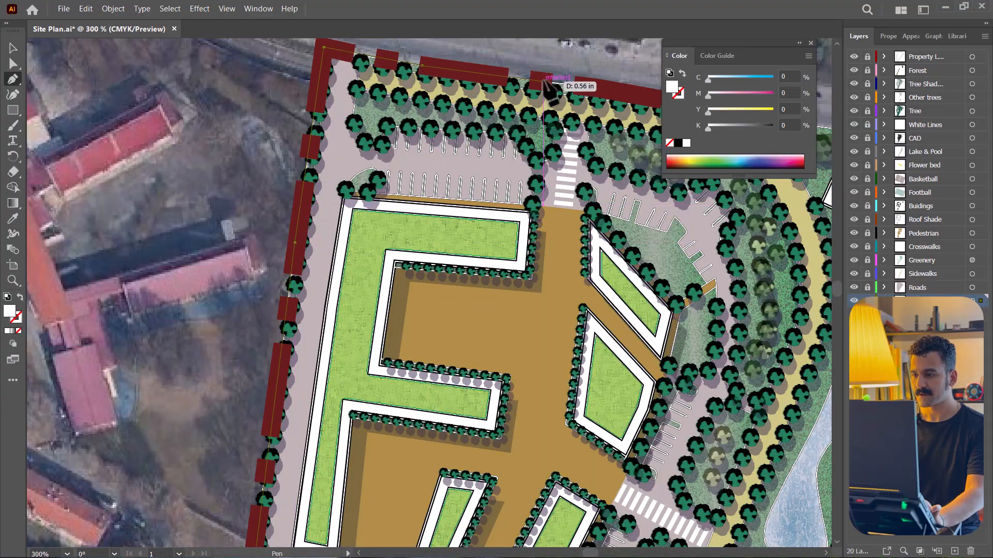
# - Continue the white shape's outline along the northern and north-eastern boundary to the eastern tip
pyautogui.scroll(-5, 538, 88)
pyautogui.scroll(3, 310, 155)
pyautogui.click(295, 160)
pyautogui.click(318, 180)
pyautogui.click(382, 235)
pyautogui.click(414, 268)
pyautogui.click(423, 285)
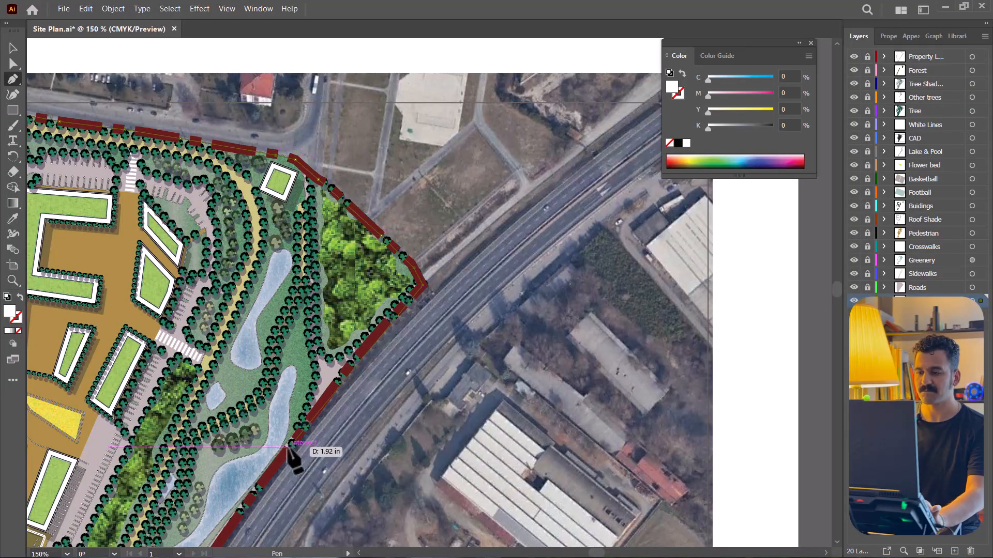
# - Trace the white shape down the south-eastern edge and around the southern tip to finish the outline
pyautogui.scroll(5, 423, 295)
pyautogui.click(396, 211)
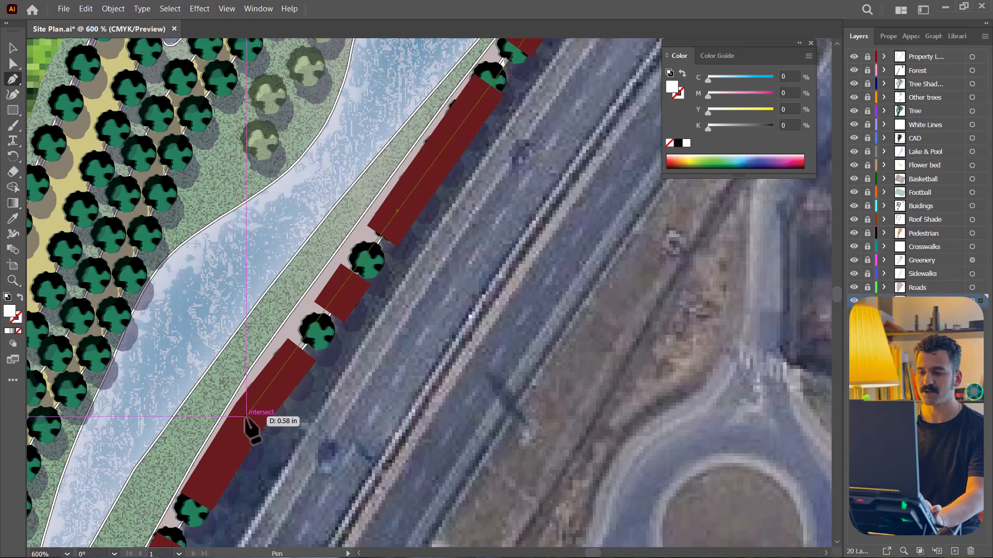
pyautogui.scroll(-5, 248, 424)
pyautogui.click(281, 396)
pyautogui.click(237, 429)
pyautogui.click(225, 424)
pyautogui.click(211, 438)
pyautogui.click(197, 439)
pyautogui.click(183, 422)
pyautogui.click(178, 413)
pyautogui.click(177, 326)
pyautogui.press('v')
# - Start a Distort & Transform Transform effect on the white site shape with a horizontal scale of 150%
pyautogui.scroll(-2, 242, 360)
pyautogui.scroll(-2, 248, 375)
pyautogui.scroll(1, 178, 321)
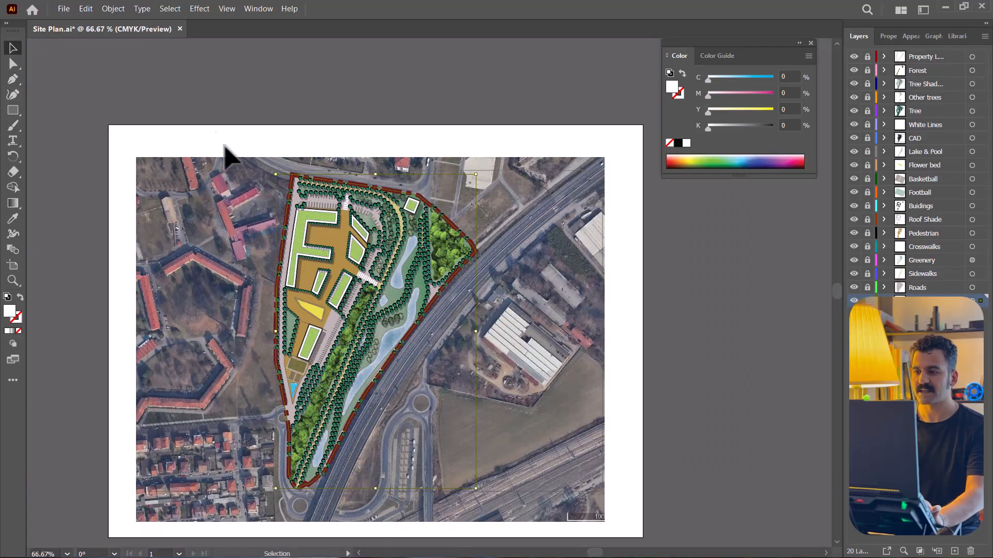
pyautogui.click(208, 9)
pyautogui.moveTo(243, 124)
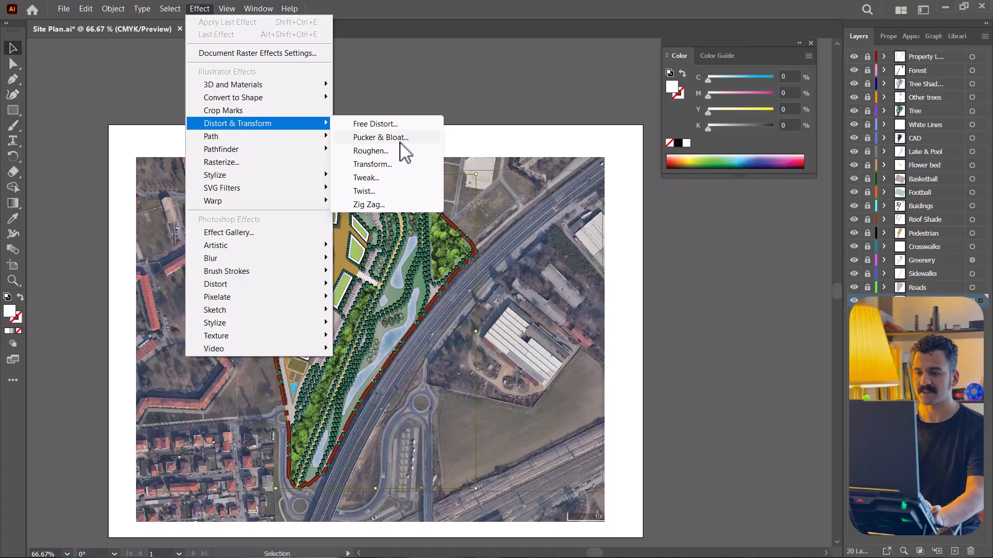
pyautogui.click(372, 165)
pyautogui.moveTo(849, 114); pyautogui.dragTo(718, 98)
pyautogui.write('150')
pyautogui.press('Tab')
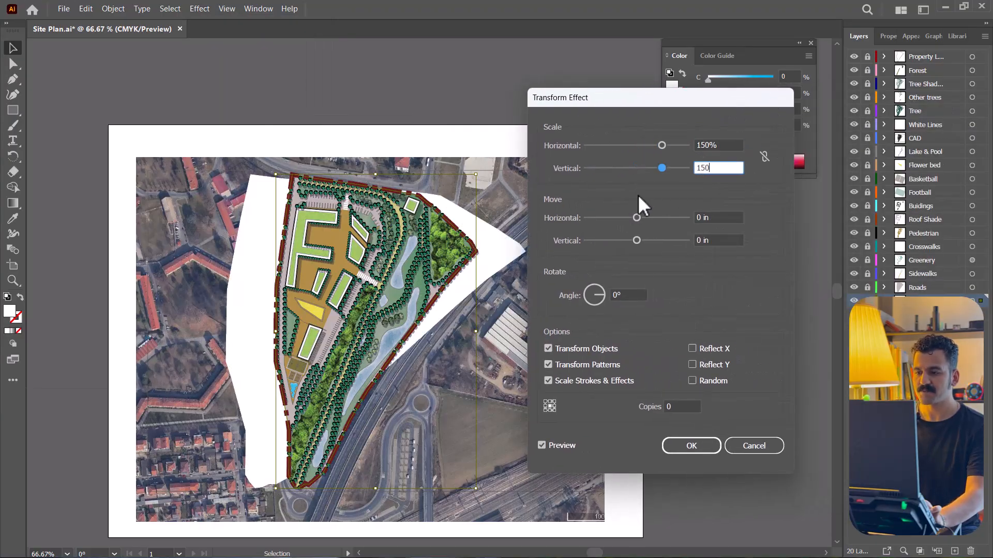
# - Preview the Transform effect, set its vertical scale to 150% and apply it
pyautogui.click(559, 448)
pyautogui.moveTo(661, 168); pyautogui.dragTo(663, 145)
pyautogui.moveTo(642, 168); pyautogui.dragTo(662, 168)
pyautogui.doubleClick(705, 168)
pyautogui.write('150')
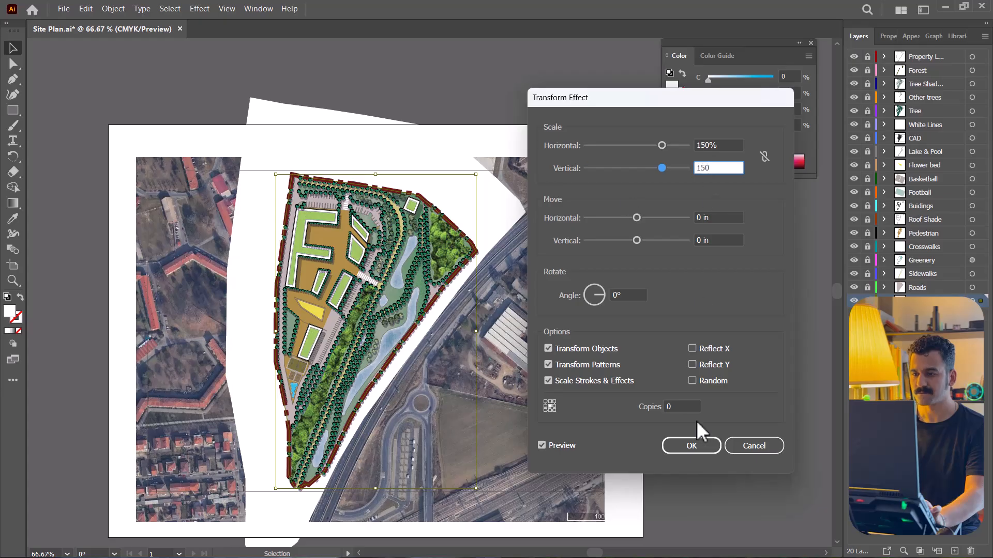
pyautogui.click(703, 448)
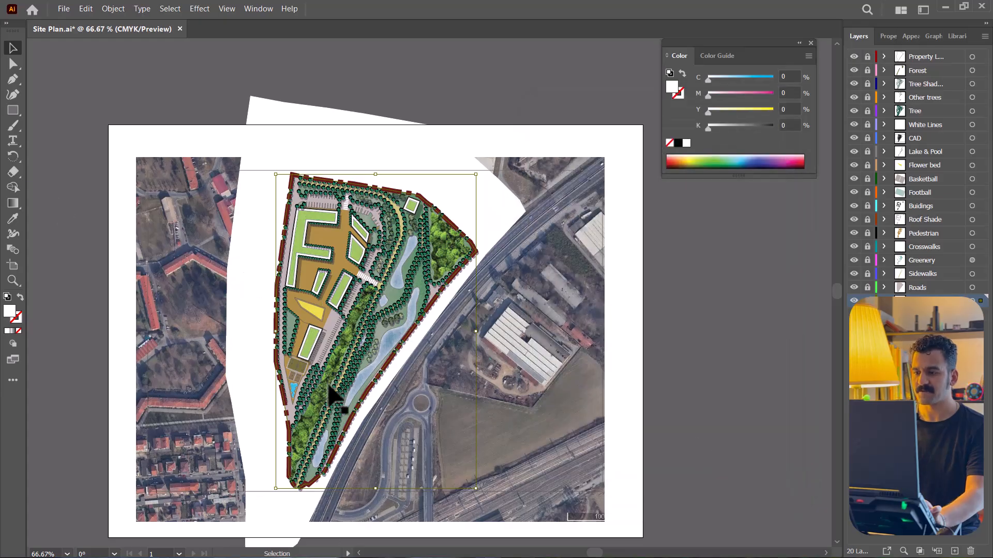
# - Start a Stylize Feather effect on the white site shape and preview it over the satellite image
pyautogui.click(198, 10)
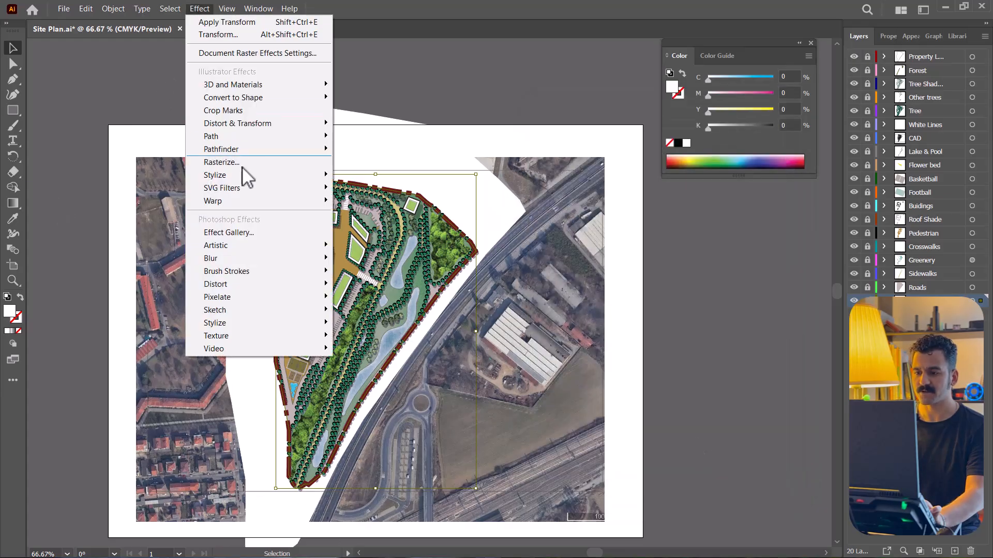
pyautogui.moveTo(243, 175)
pyautogui.click(391, 190)
pyautogui.moveTo(670, 223); pyautogui.dragTo(571, 277)
pyautogui.click(548, 329)
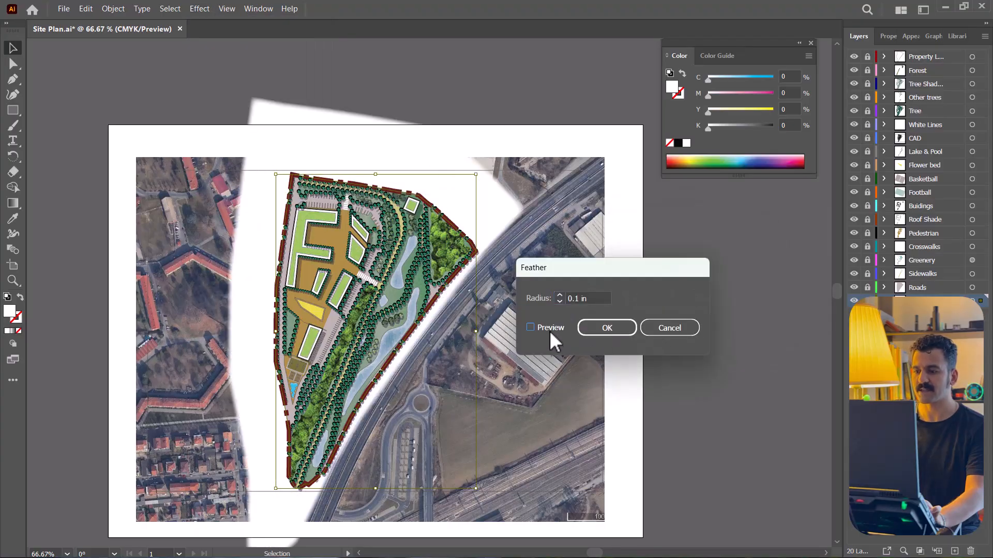
# - Try Feather radii of 2, 1, 1.5 and 1.8 in on the white site shape, previewing each one
pyautogui.doubleClick(575, 299)
pyautogui.write('2')
pyautogui.click(528, 327)
pyautogui.doubleClick(575, 299)
pyautogui.write('1')
pyautogui.click(552, 328)
pyautogui.doubleClick(576, 299)
pyautogui.write('1.5')
pyautogui.click(578, 298)
pyautogui.click(548, 328)
pyautogui.doubleClick(575, 298)
pyautogui.write('1.8')
pyautogui.click(552, 329)
# - Set the Feather radius to 1.75 in and apply the effect to the white site shape
pyautogui.doubleClick(575, 299)
pyautogui.write('1.75')
pyautogui.click(606, 328)
pyautogui.scroll(3, 301, 379)
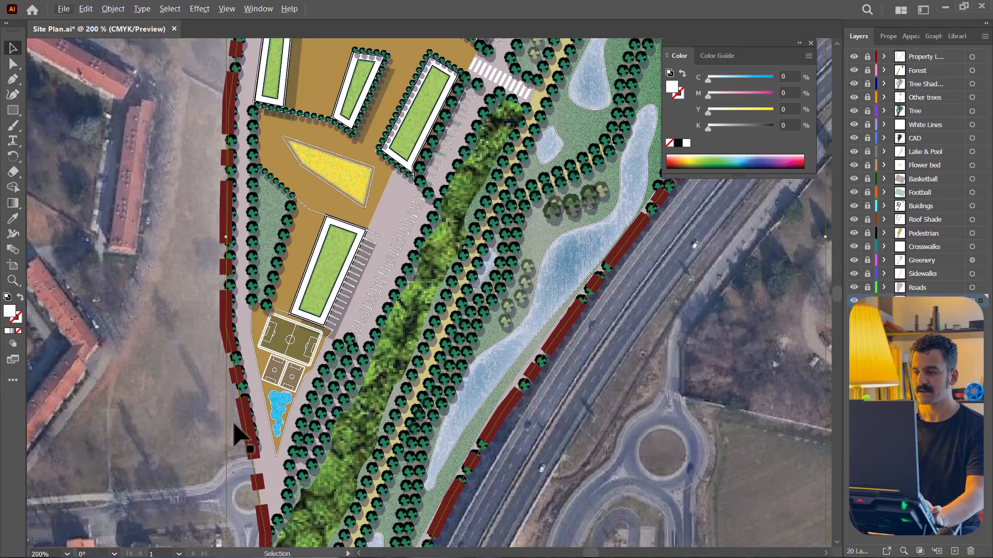
pyautogui.scroll(-3, 282, 386)
# - Try a lower opacity for the feathered white site shape
pyautogui.click(913, 37)
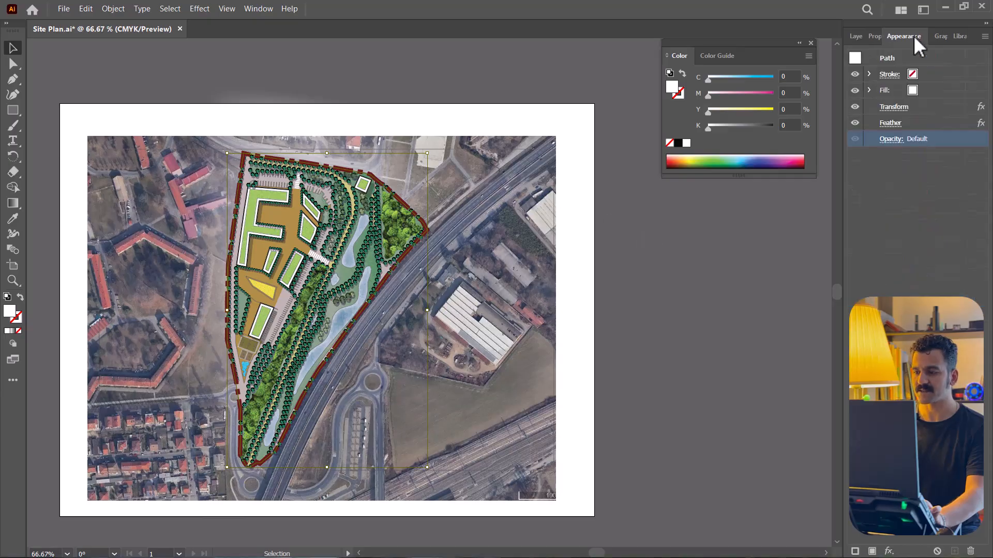
pyautogui.click(891, 139)
pyautogui.click(885, 164)
pyautogui.moveTo(883, 179)
pyautogui.mouseDown()
pyautogui.moveTo(834, 194)
pyautogui.moveTo(889, 177)
pyautogui.moveTo(846, 180)
pyautogui.moveTo(891, 176)
pyautogui.mouseUp()
pyautogui.press('Return')
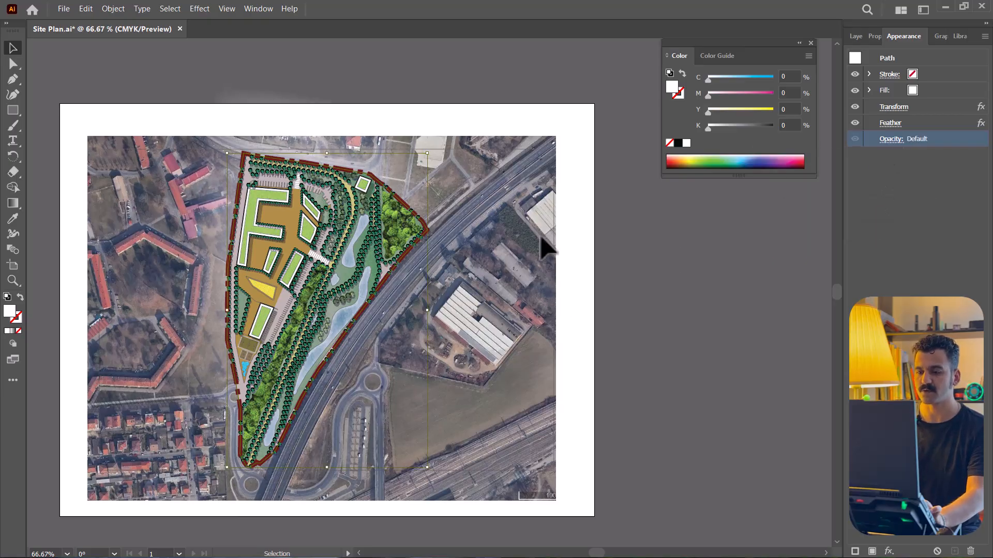
# - Return to the layer list, deselect the white shape and save the site plan
pyautogui.click(856, 36)
pyautogui.hotkey('ctrl', 'shift', 'a')
pyautogui.hotkey('ctrl', 's')
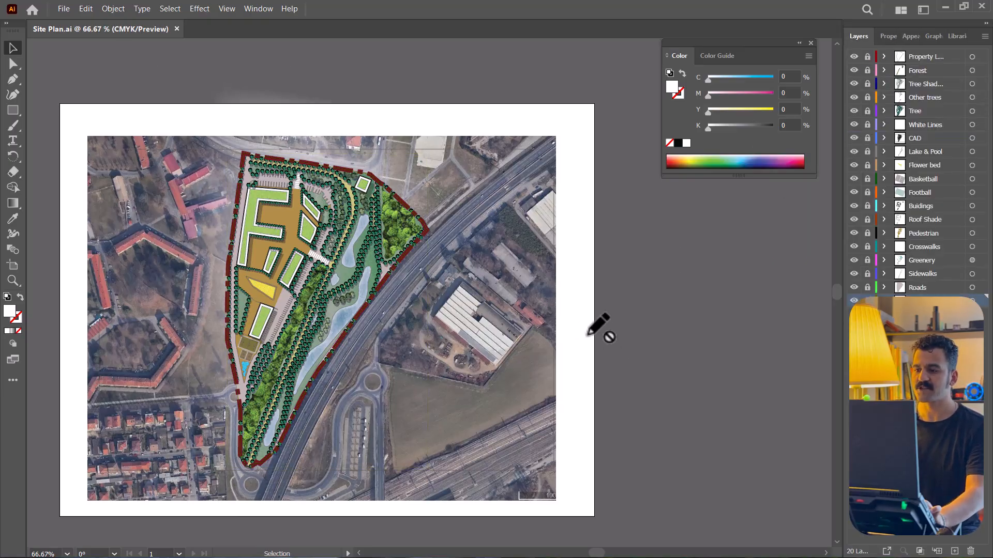
# - Add a new layer and draw a white rectangle about 9.64 × 7.51 in that exactly covers the satellite image
pyautogui.hscroll(-5, 589, 328)
pyautogui.click(811, 43)
pyautogui.click(955, 552)
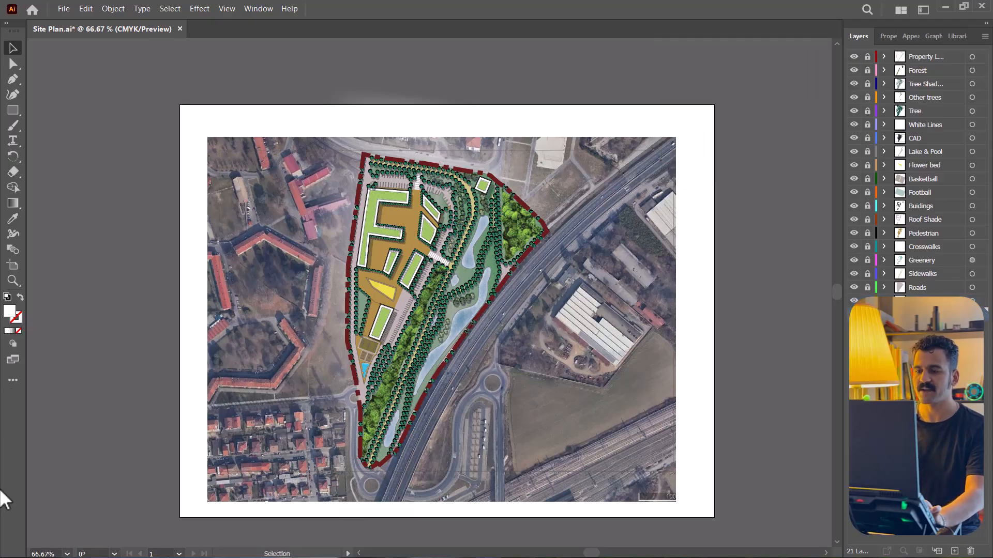
pyautogui.click(13, 110)
pyautogui.moveTo(208, 138); pyautogui.dragTo(677, 502)
pyautogui.click(676, 502)
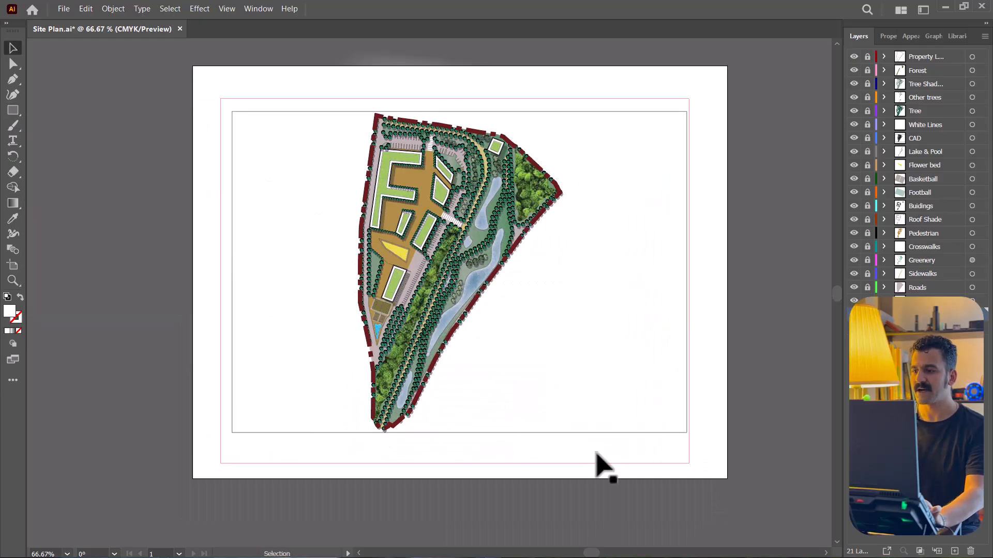
pyautogui.click(594, 453)
# - Make an opacity mask for the white rectangle, turn off Clip and enter the mask for editing
pyautogui.click(910, 36)
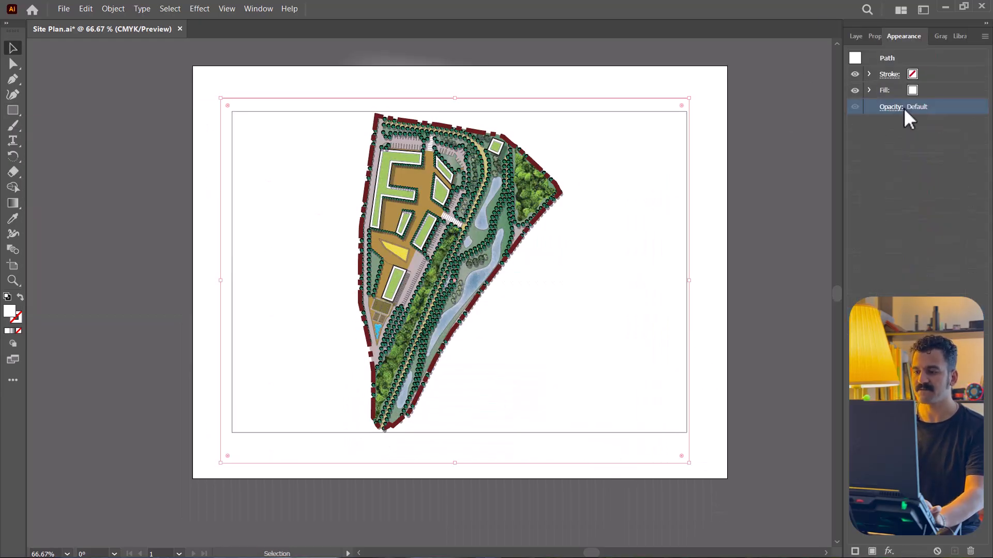
pyautogui.click(899, 109)
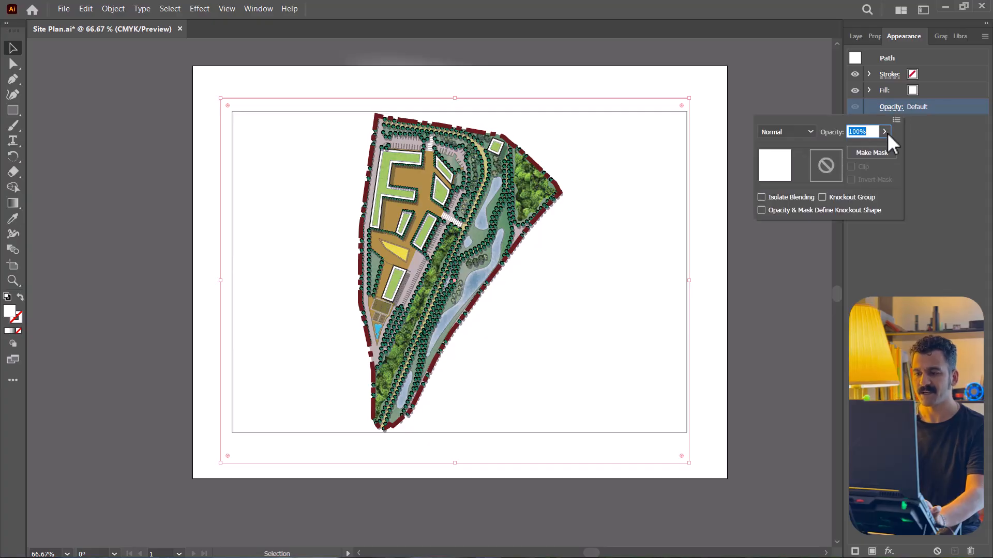
pyautogui.click(871, 153)
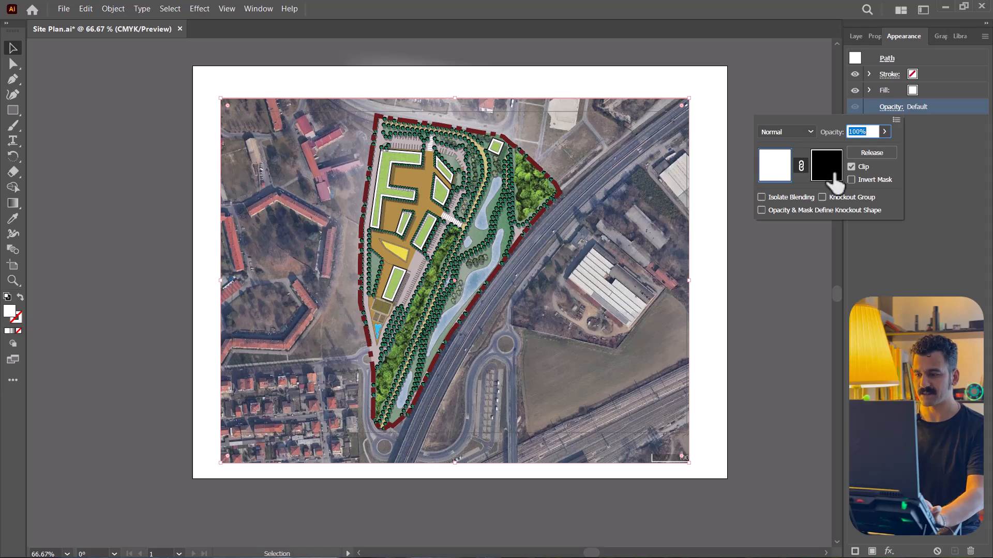
pyautogui.click(854, 168)
pyautogui.click(833, 166)
# - With a black fill, start a Pen outline in the mask at the site's southern tip and trace up the lower western boundary
pyautogui.doubleClick(13, 311)
pyautogui.moveTo(640, 324); pyautogui.dragTo(542, 395)
pyautogui.click(879, 229)
pyautogui.press('p')
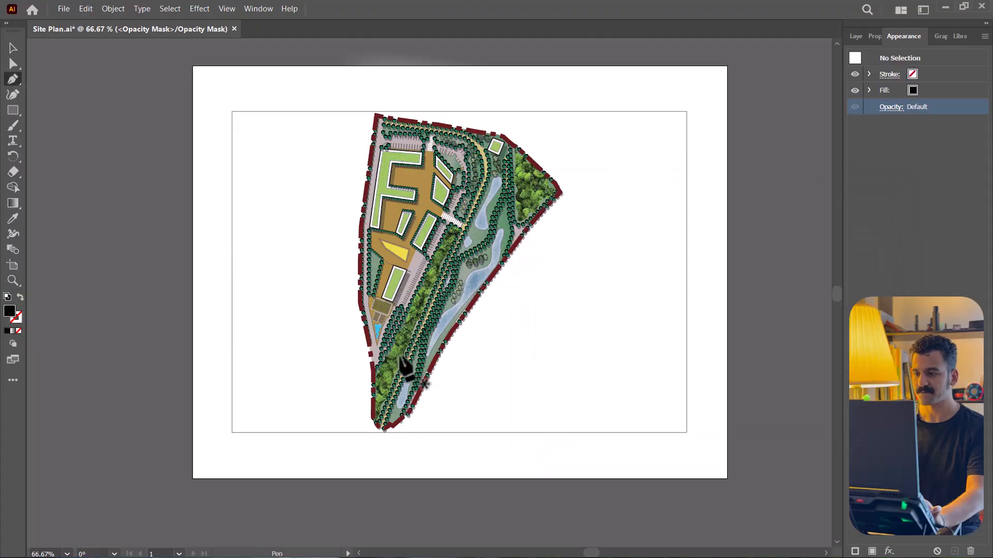
pyautogui.scroll(4, 372, 385)
pyautogui.click(377, 536)
pyautogui.click(379, 411)
pyautogui.click(379, 320)
pyautogui.click(342, 124)
# - Continue the black mask outline up the western property line to the north-western corner of the site
pyautogui.scroll(-1, 337, 172)
pyautogui.moveTo(336, 132); pyautogui.dragTo(369, 335)
pyautogui.click(358, 273)
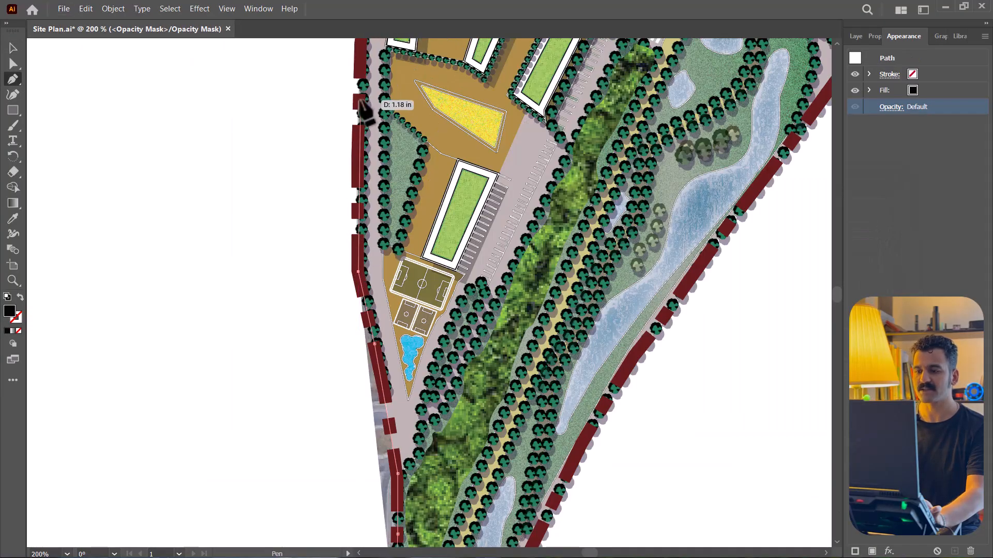
pyautogui.click(358, 101)
pyautogui.moveTo(358, 100); pyautogui.dragTo(340, 347)
pyautogui.scroll(-2, 340, 347)
pyautogui.click(348, 264)
pyautogui.click(362, 156)
# - Trace the black mask outline along the northern and north-eastern boundary to the eastern tip of the site
pyautogui.click(396, 163)
pyautogui.click(457, 171)
pyautogui.click(530, 184)
pyautogui.click(553, 189)
pyautogui.click(587, 217)
pyautogui.click(632, 259)
pyautogui.click(638, 272)
# - Trace the mask outline down the south-eastern boundary, close it at the southern tip and select the finished black shape
pyautogui.click(597, 315)
pyautogui.click(544, 387)
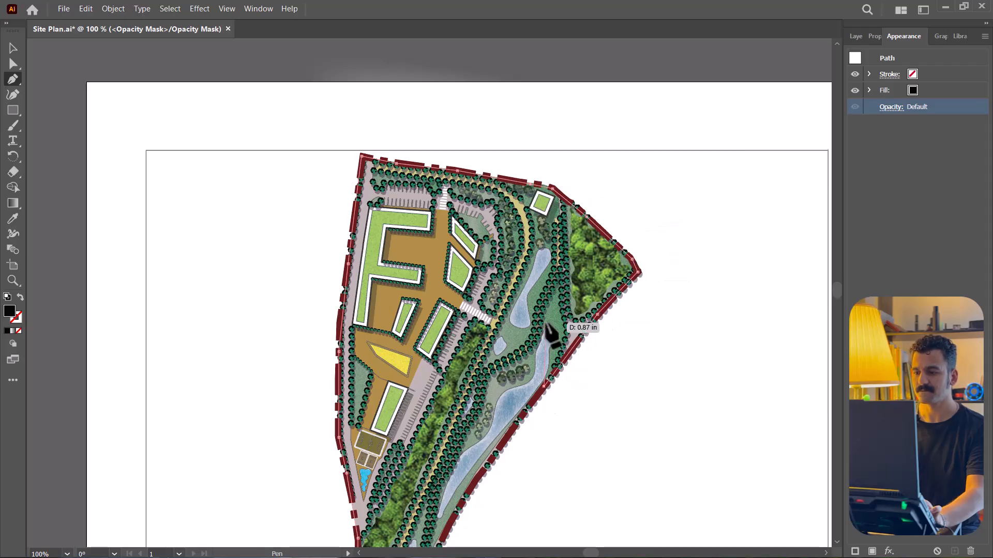
pyautogui.scroll(-3, 541, 360)
pyautogui.click(475, 347)
pyautogui.click(444, 398)
pyautogui.click(421, 449)
pyautogui.click(411, 465)
pyautogui.click(387, 486)
pyautogui.click(363, 486)
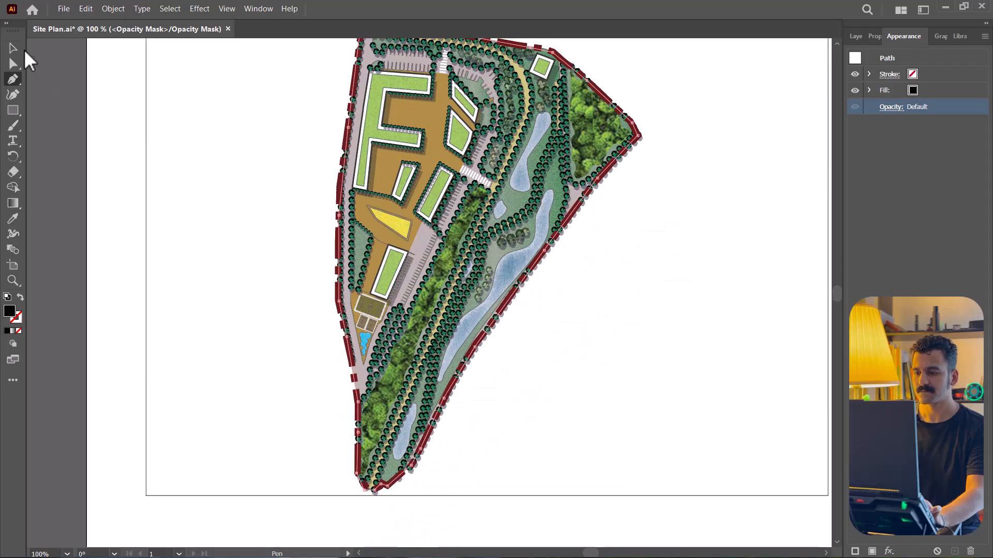
pyautogui.click(13, 48)
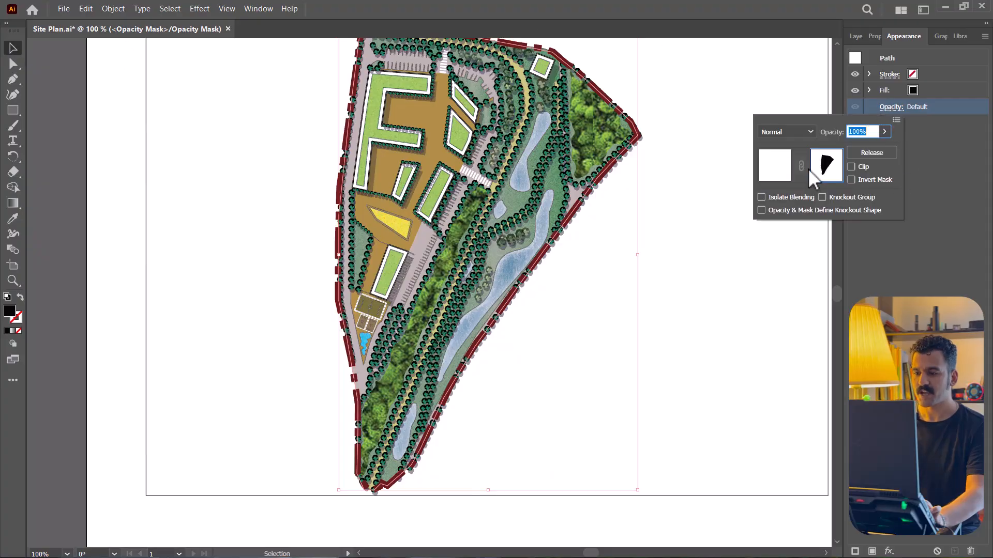
# - Apply a Distort & Transform Transform effect to the black mask shape with 200% horizontal and 200% vertical scale
pyautogui.click(891, 106)
pyautogui.scroll(1, 570, 295)
pyautogui.click(199, 8)
pyautogui.moveTo(315, 125)
pyautogui.click(390, 166)
pyautogui.moveTo(627, 107); pyautogui.dragTo(195, 108)
pyautogui.write('200')
pyautogui.press('Tab')
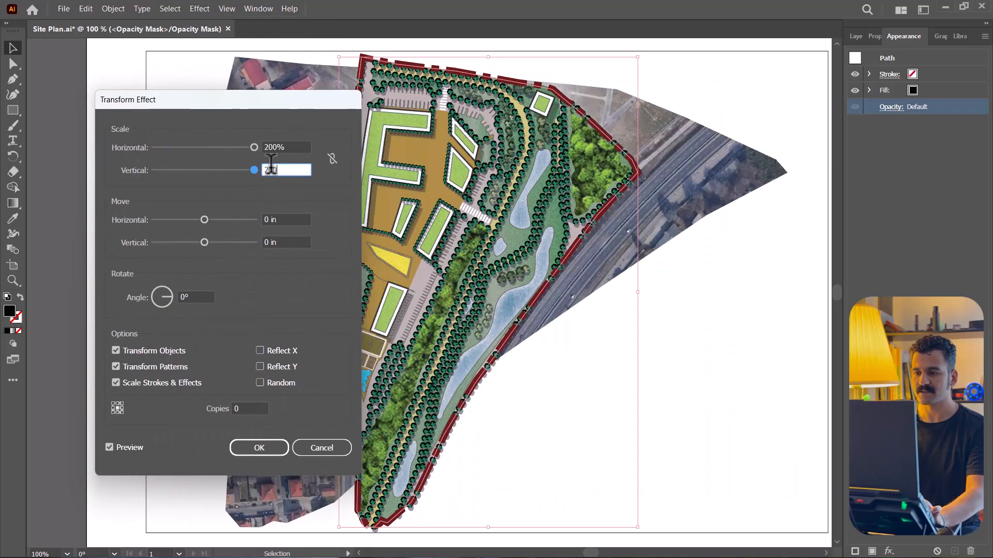
pyautogui.click(265, 445)
pyautogui.hotkey('ctrl', '-')
pyautogui.hotkey('ctrl', '-')
pyautogui.hotkey('ctrl', '+')
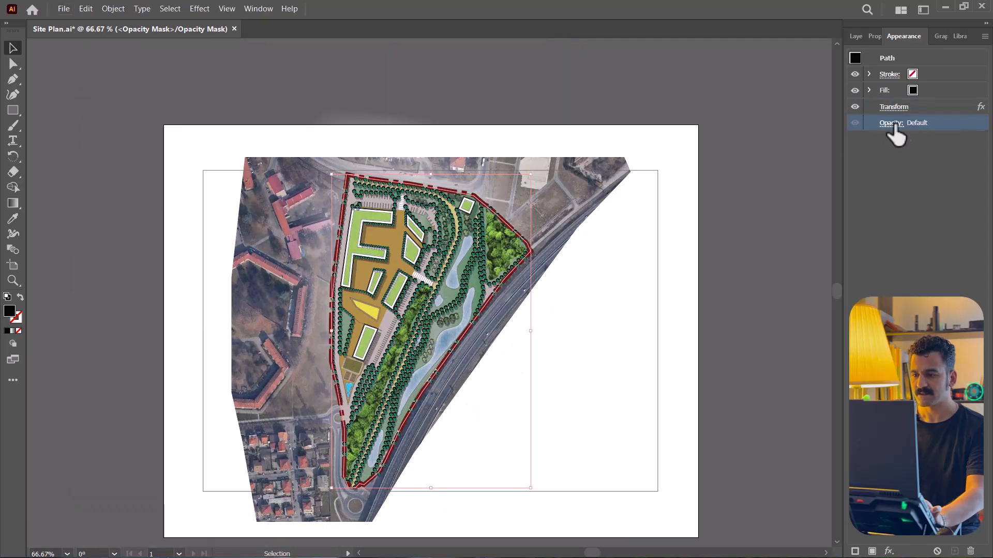
# - Apply a Stylize Feather effect with a radius of 2 in to the black mask shape
pyautogui.click(894, 124)
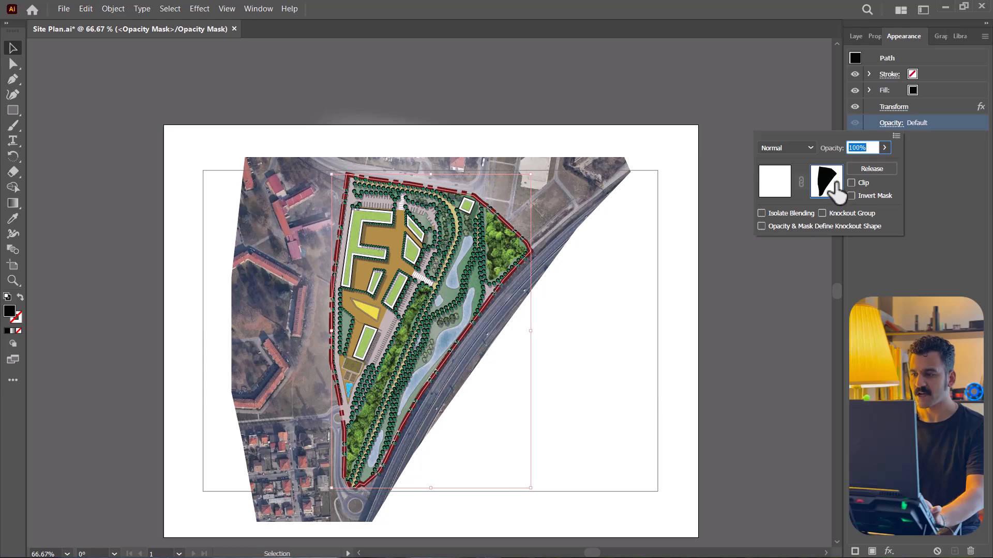
pyautogui.click(195, 10)
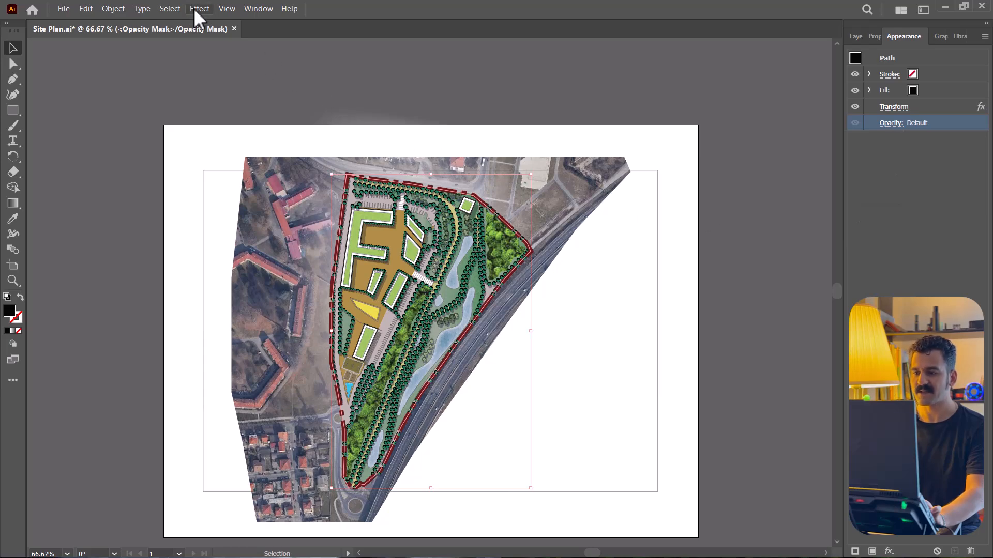
pyautogui.click(195, 10)
pyautogui.moveTo(290, 175)
pyautogui.click(374, 190)
pyautogui.moveTo(594, 274); pyautogui.dragTo(626, 258)
pyautogui.write('2')
pyautogui.press('Return')
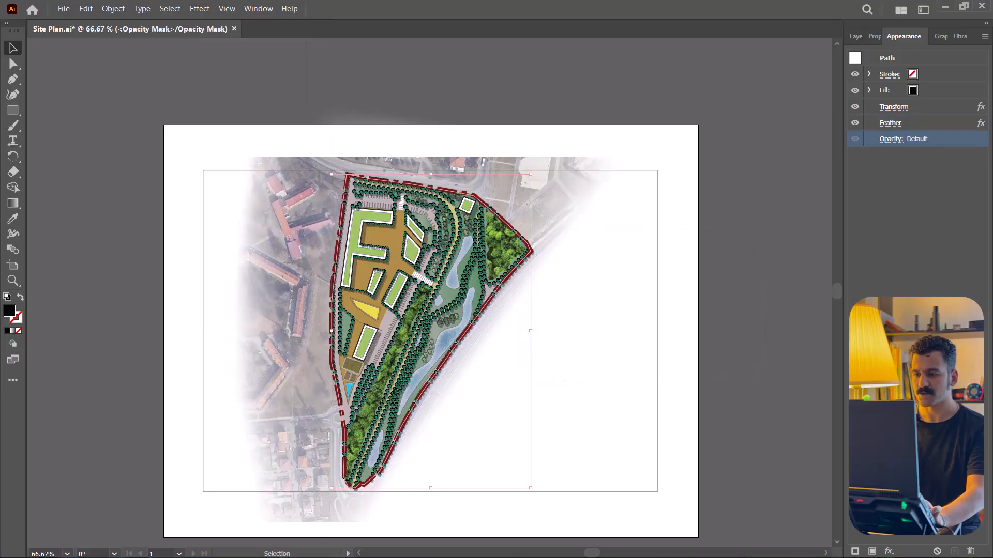
# - Leave the opacity mask and set the white rectangle's opacity to 23%
pyautogui.click(890, 140)
pyautogui.click(779, 211)
pyautogui.click(884, 164)
pyautogui.moveTo(882, 178); pyautogui.dragTo(846, 151)
pyautogui.click(827, 167)
pyautogui.click(781, 163)
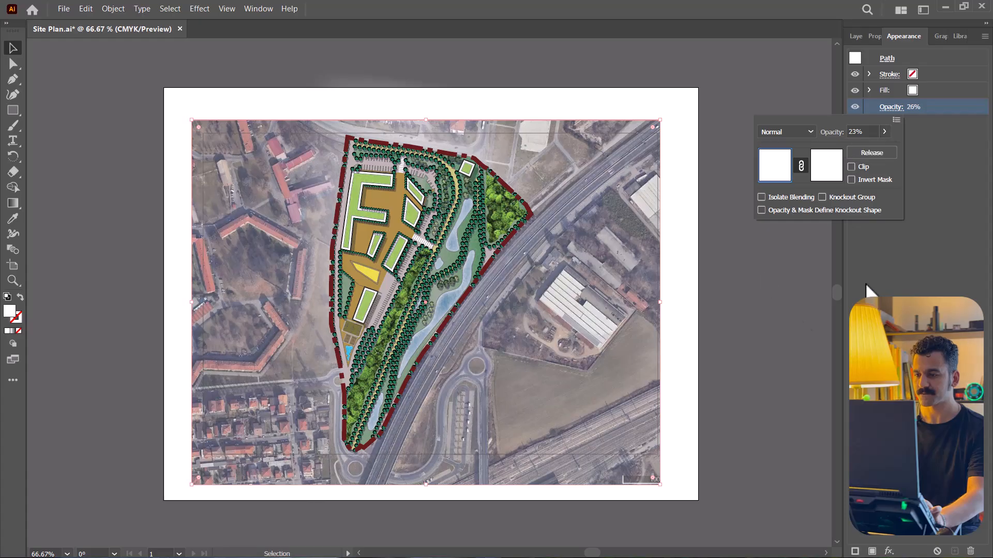
pyautogui.click(866, 285)
# - Go back to the layer list, deselect the masked rectangle and save the site plan
pyautogui.click(855, 37)
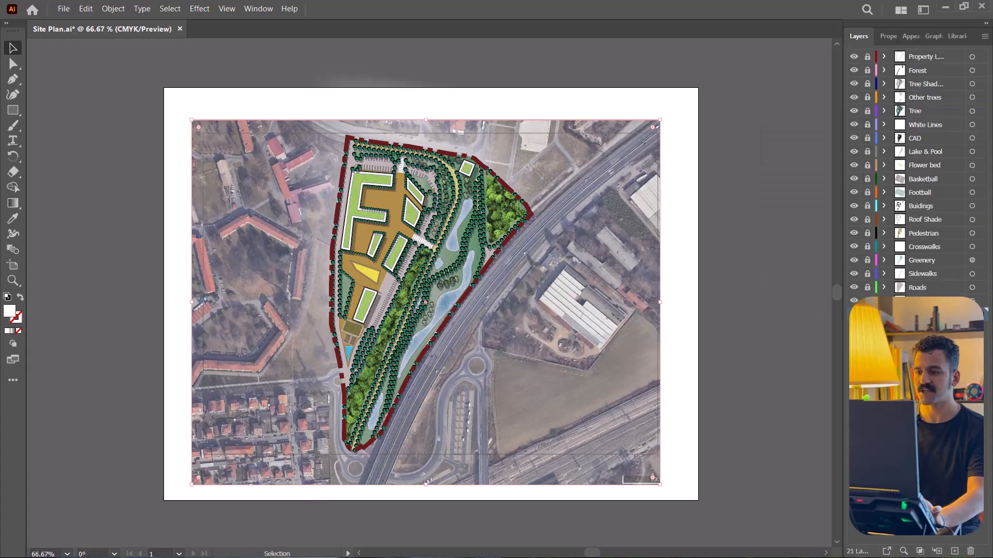
pyautogui.hotkey('ctrl', 'shift', 'a')
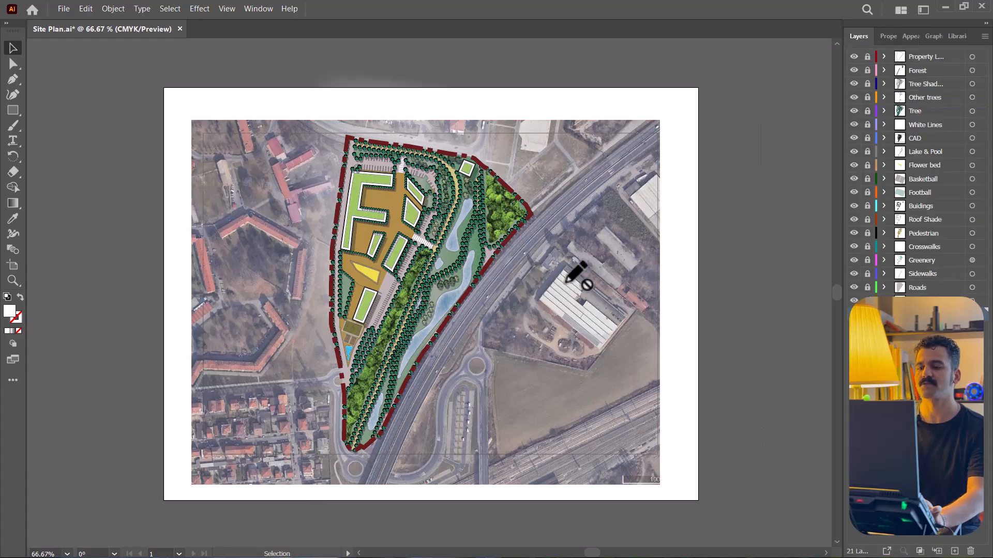
pyautogui.hotkey('ctrl', 's')
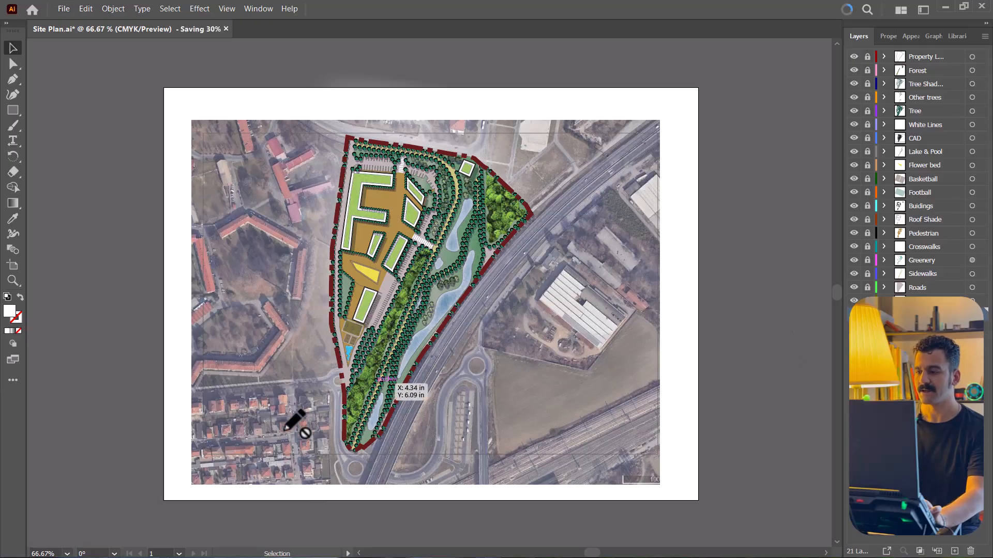
# - Toggle the visibility of the masked rectangle's layer and the feathered white shape's layer to compare their fading effects
pyautogui.click(854, 316)
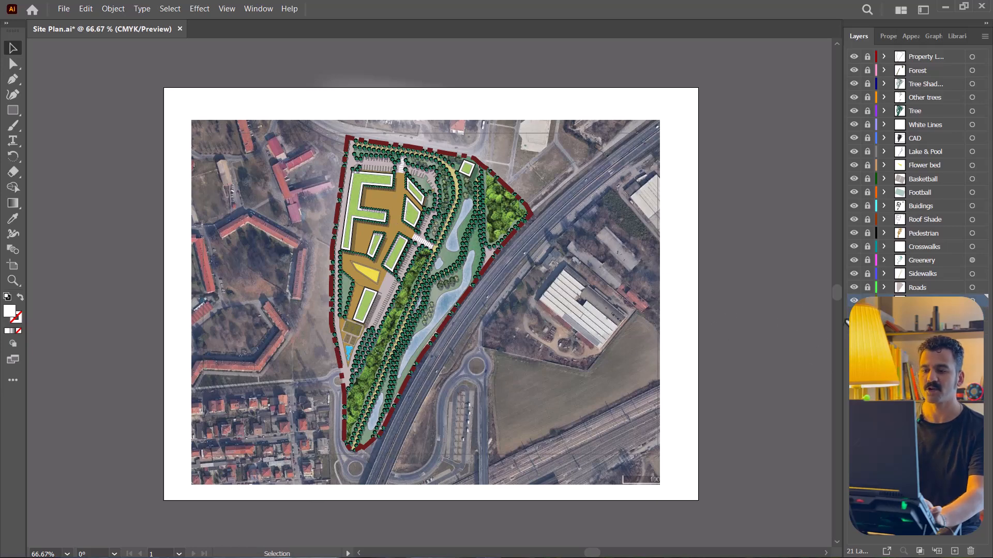
pyautogui.click(854, 315)
pyautogui.click(853, 302)
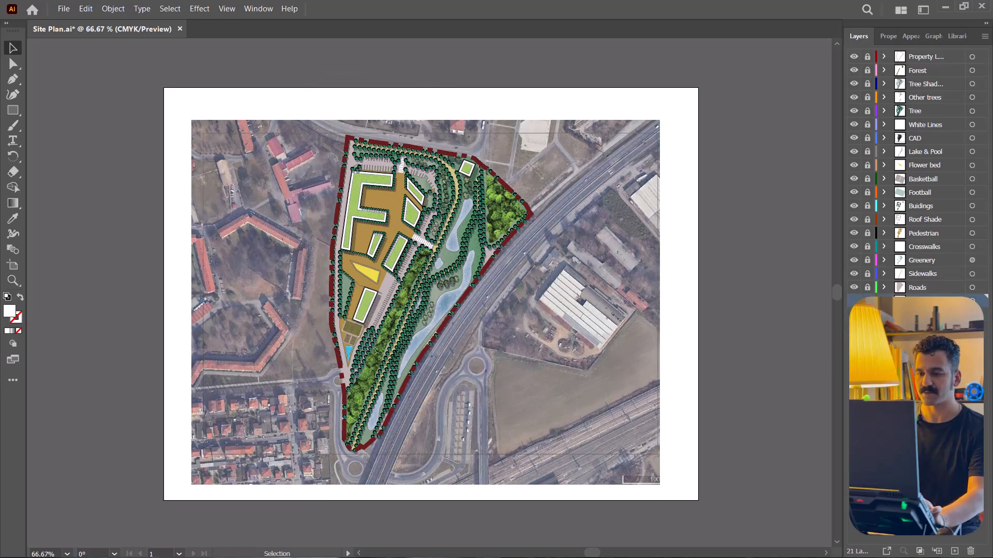
pyautogui.click(854, 302)
pyautogui.click(853, 315)
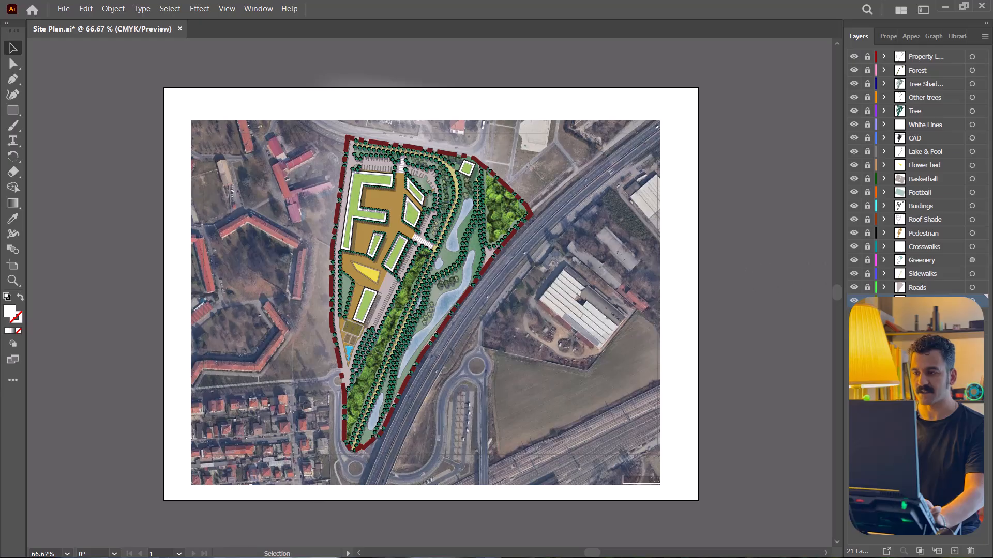
pyautogui.click(853, 316)
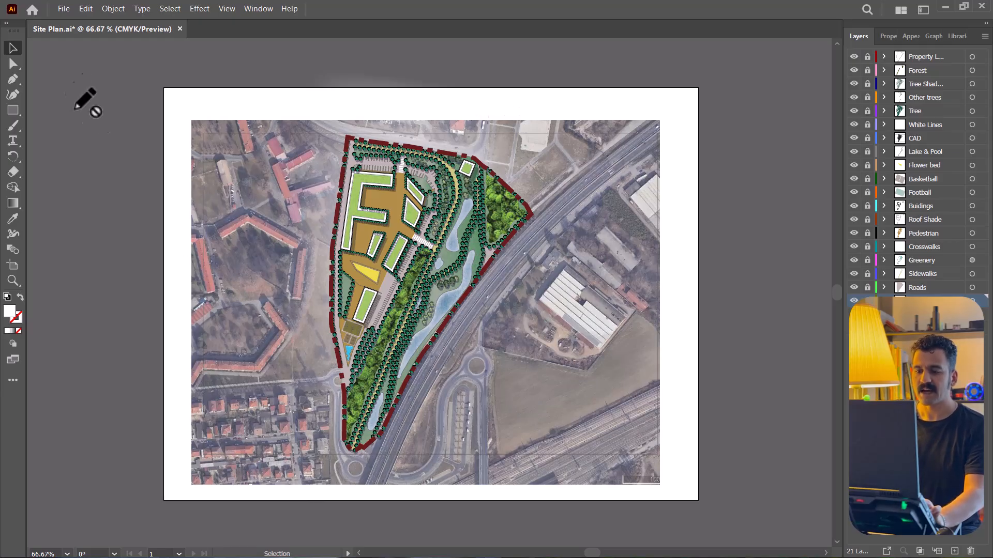
# - Save the site plan with both white overlay layers shown
pyautogui.click(62, 10)
pyautogui.click(81, 122)
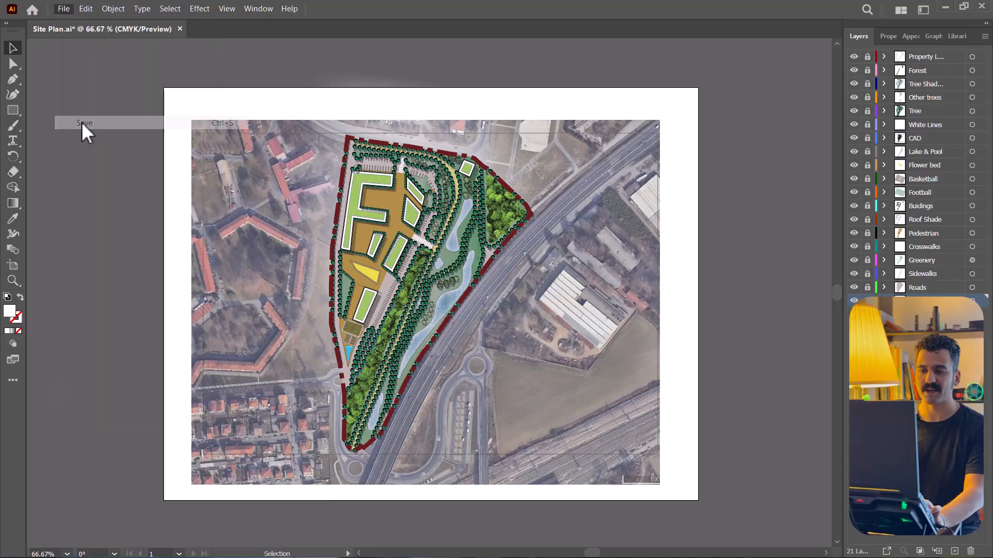